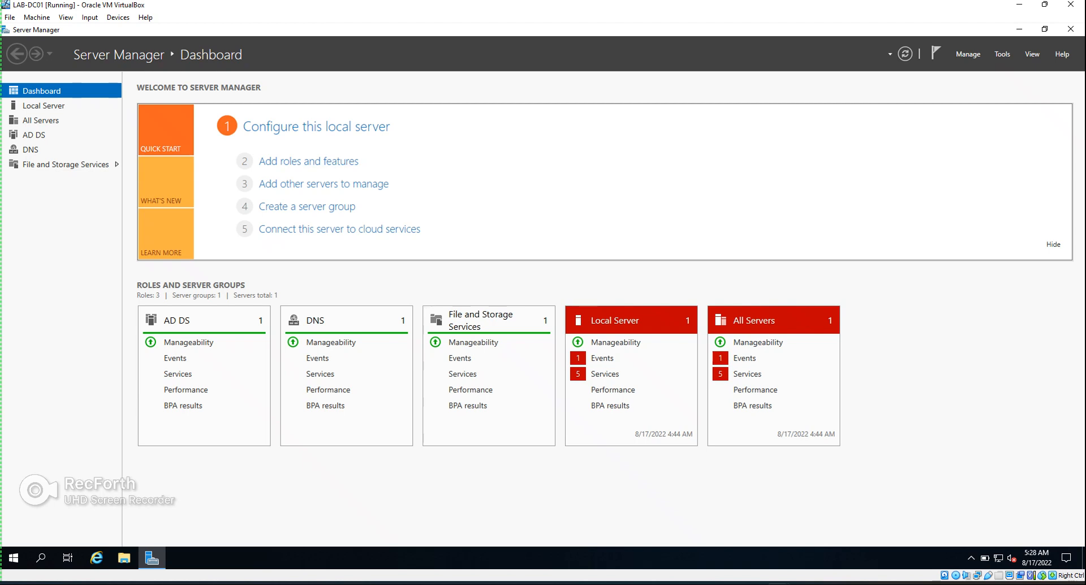
Start Add Roles and Features with a role-based installation targeting this server
click(968, 54)
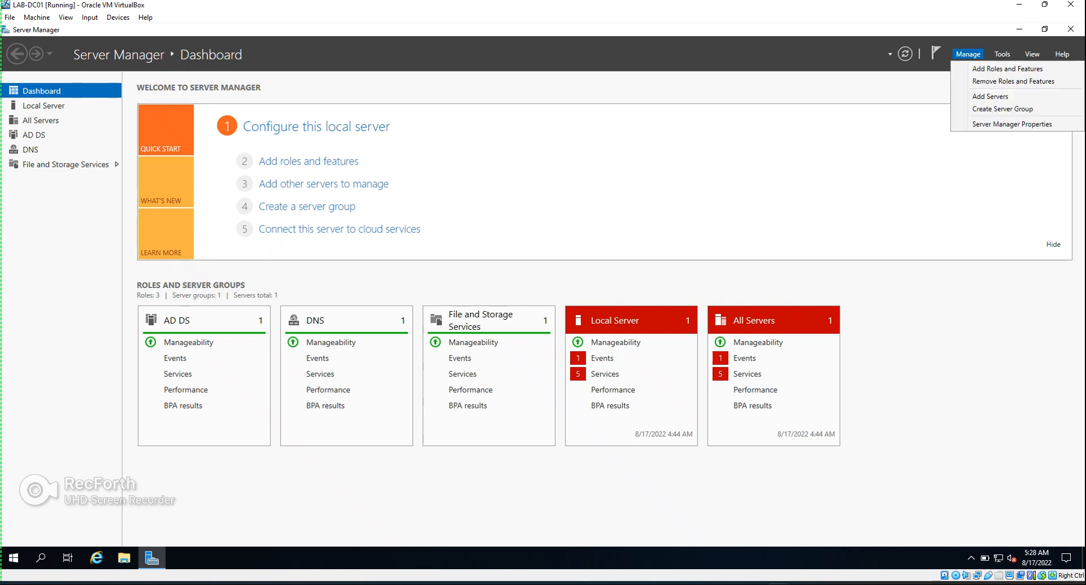
click(1006, 68)
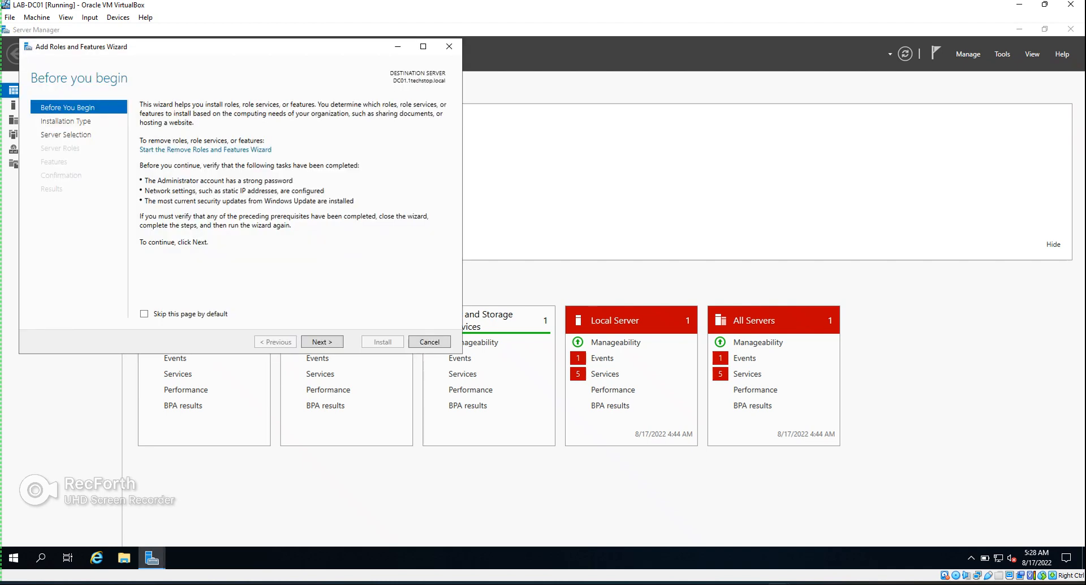
key(Return)
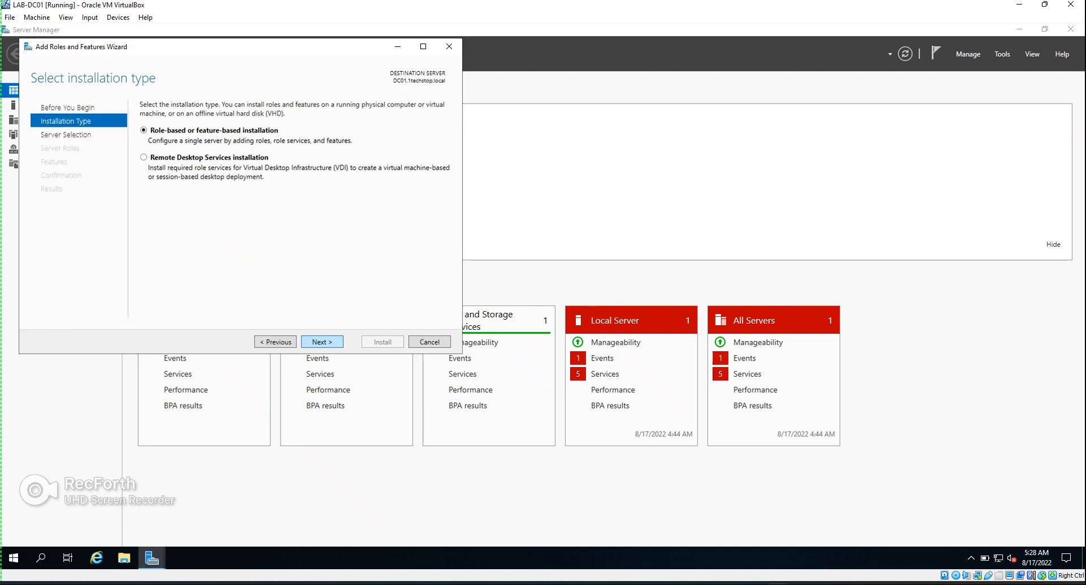
key(Return)
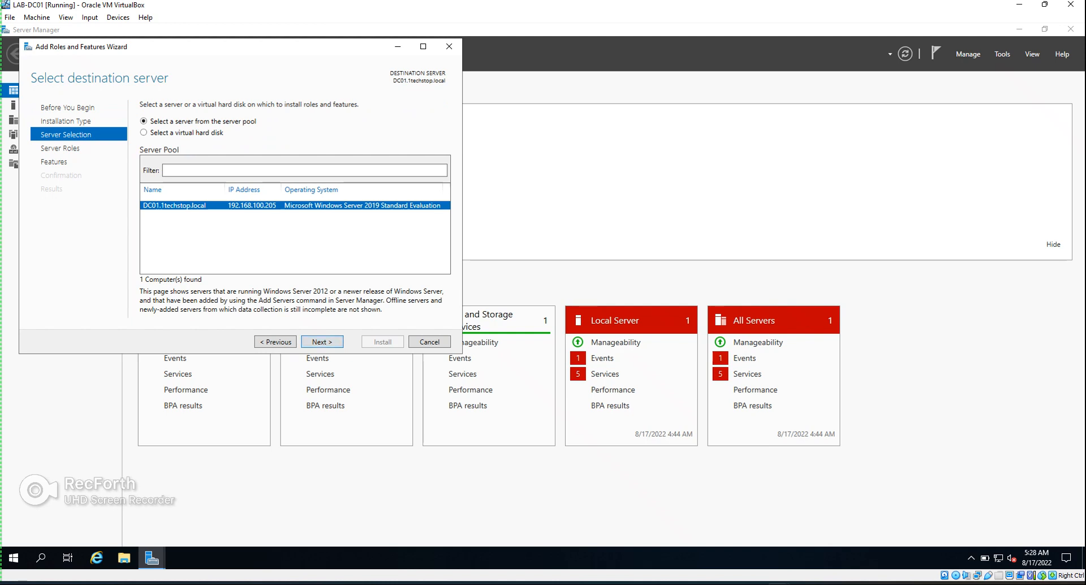
key(Return)
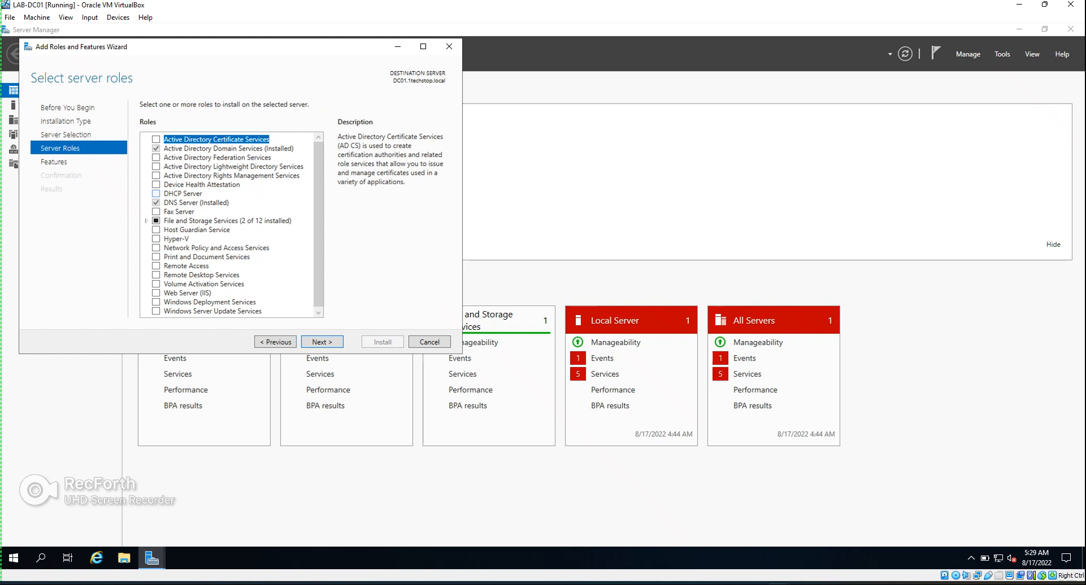
Select DHCP Server with its management tools, allow automatic restart, and begin installation
click(155, 193)
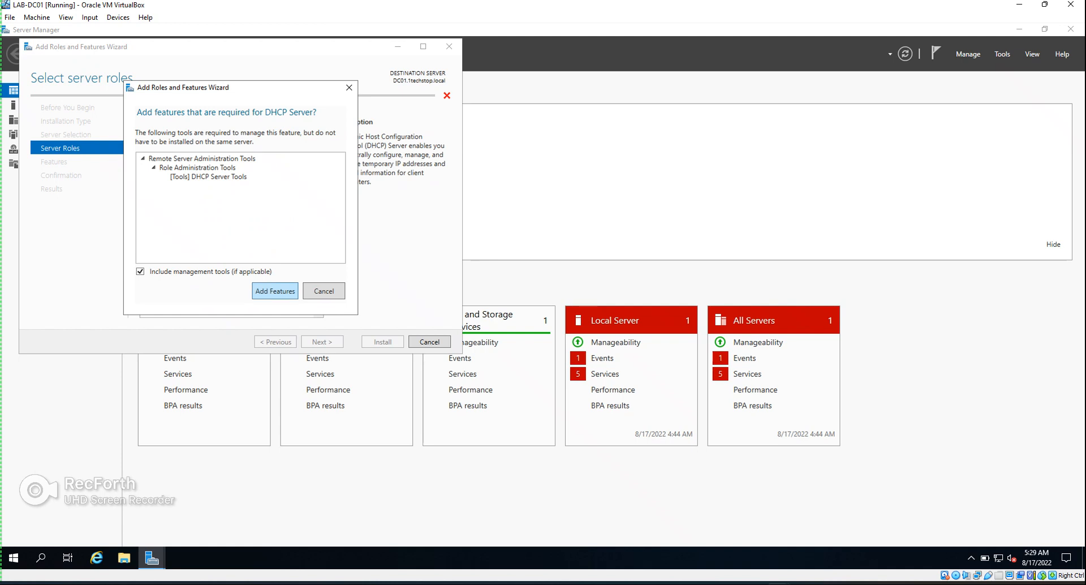
key(Return)
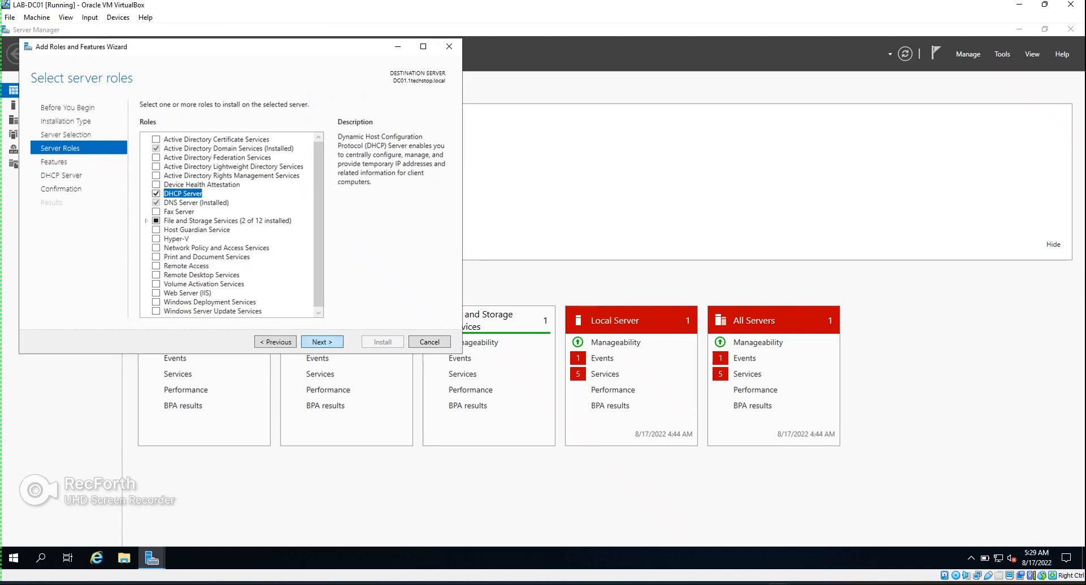
key(Return)
key(Return)
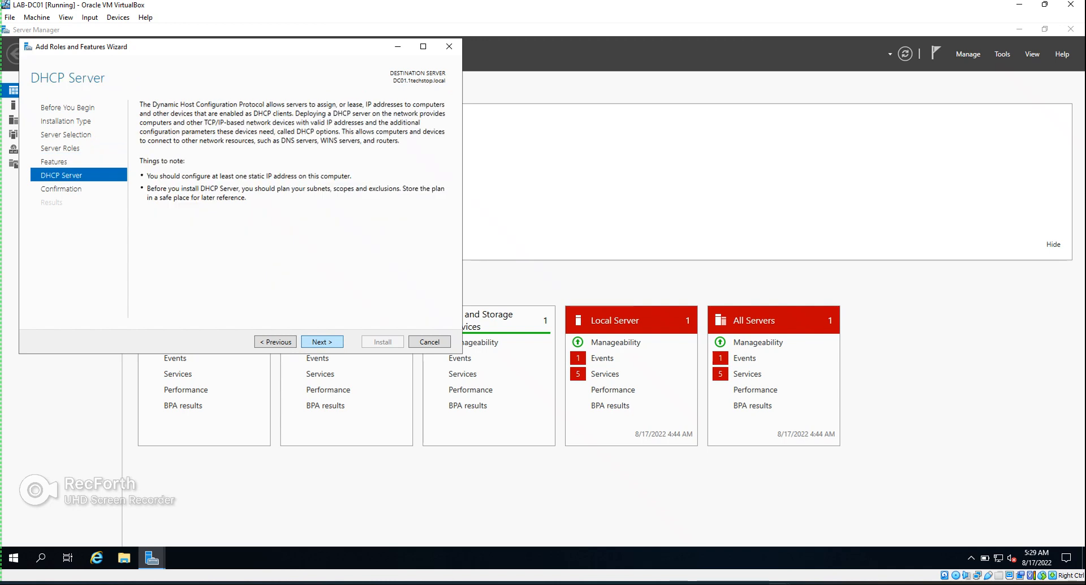
key(Return)
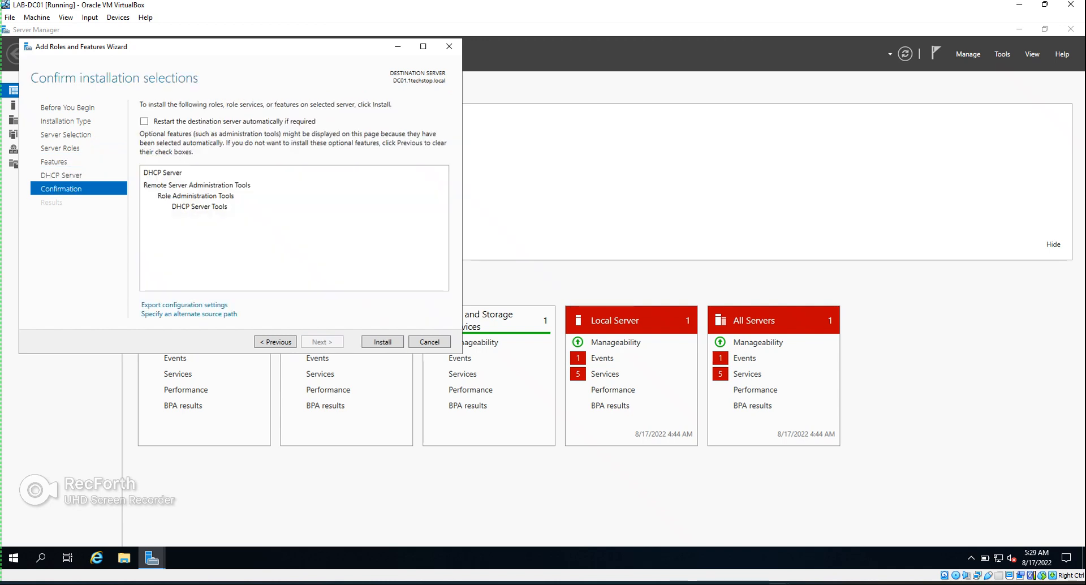
key(space)
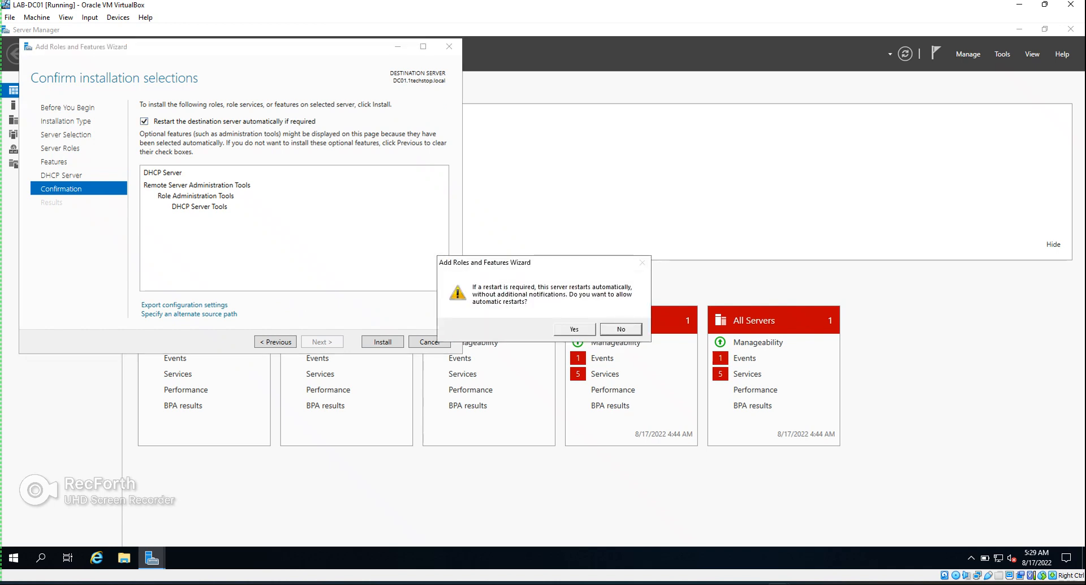
click(574, 329)
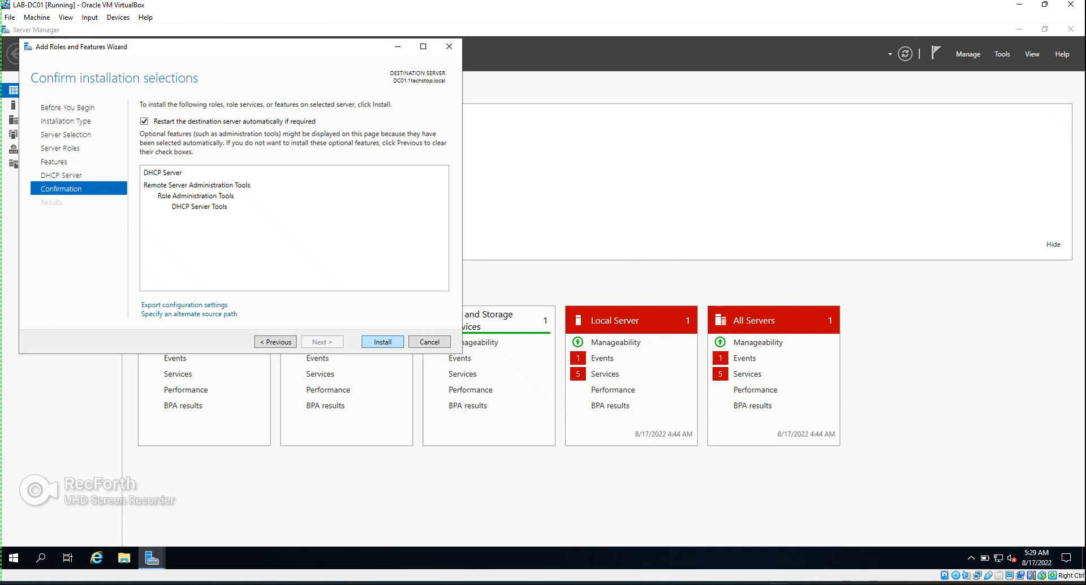
key(Return)
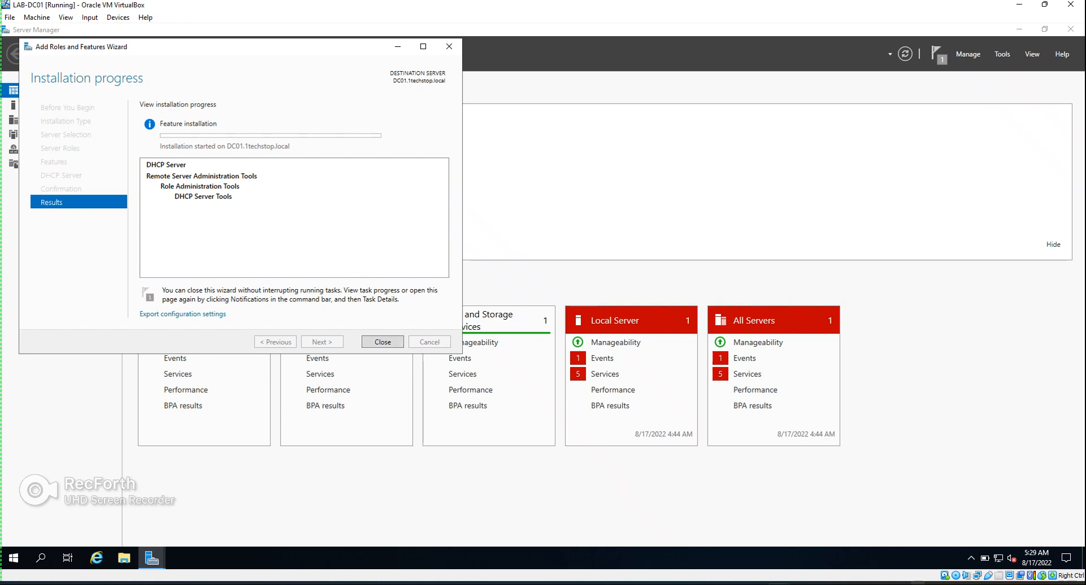
Dismiss the host tray popup and close the wizard once the DHCP installation succeeds
click(917, 583)
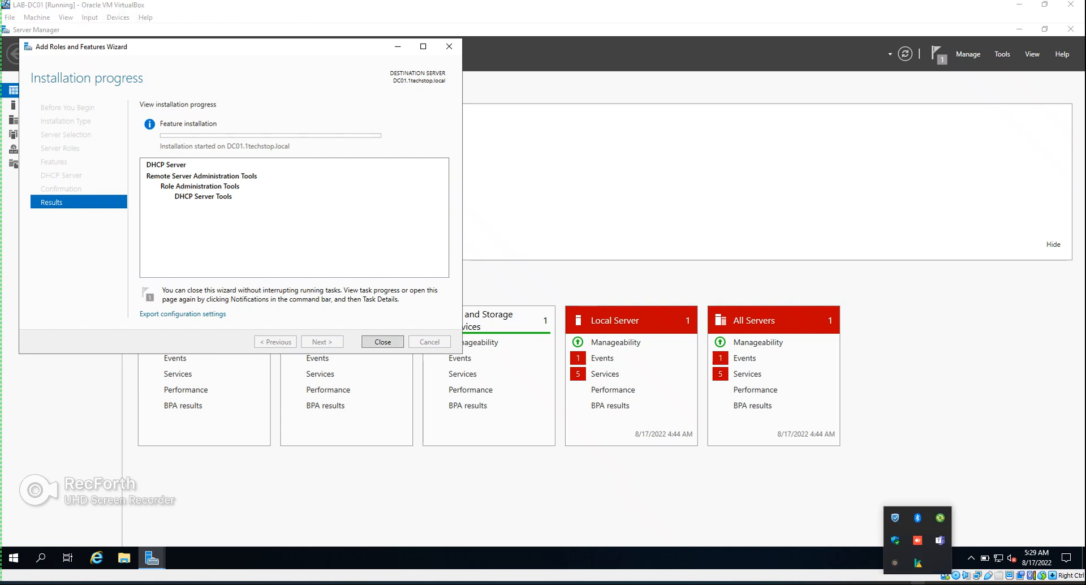
click(894, 563)
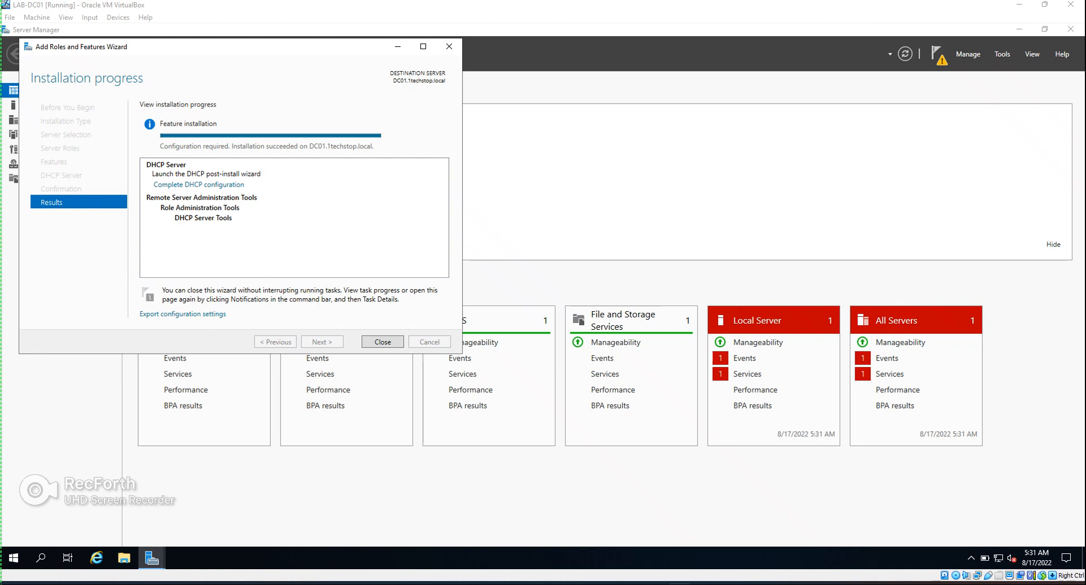
click(382, 341)
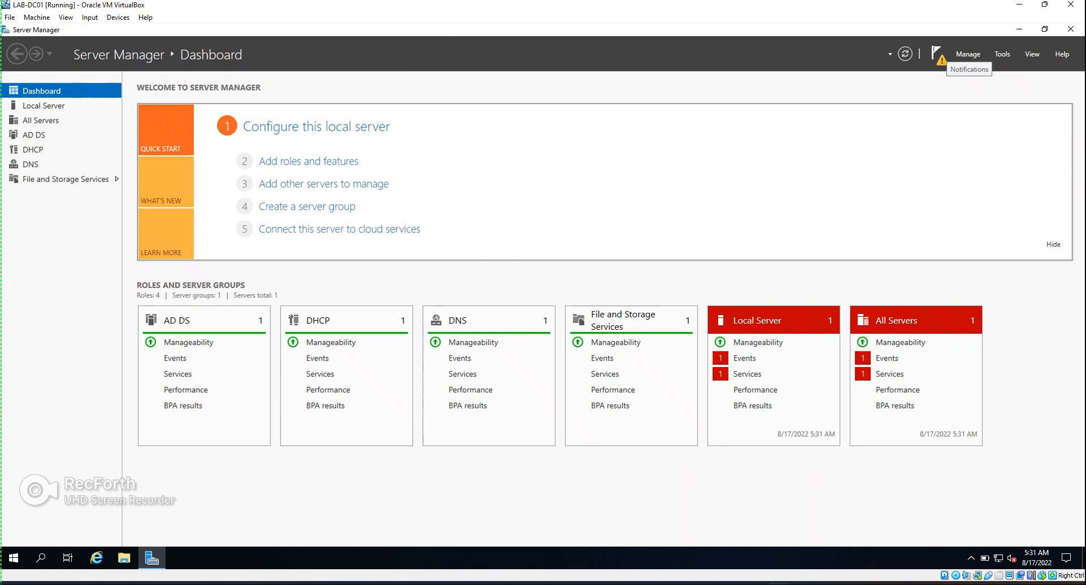
Run Complete DHCP configuration from Notifications to create security groups and authorize the server in AD DS
click(936, 54)
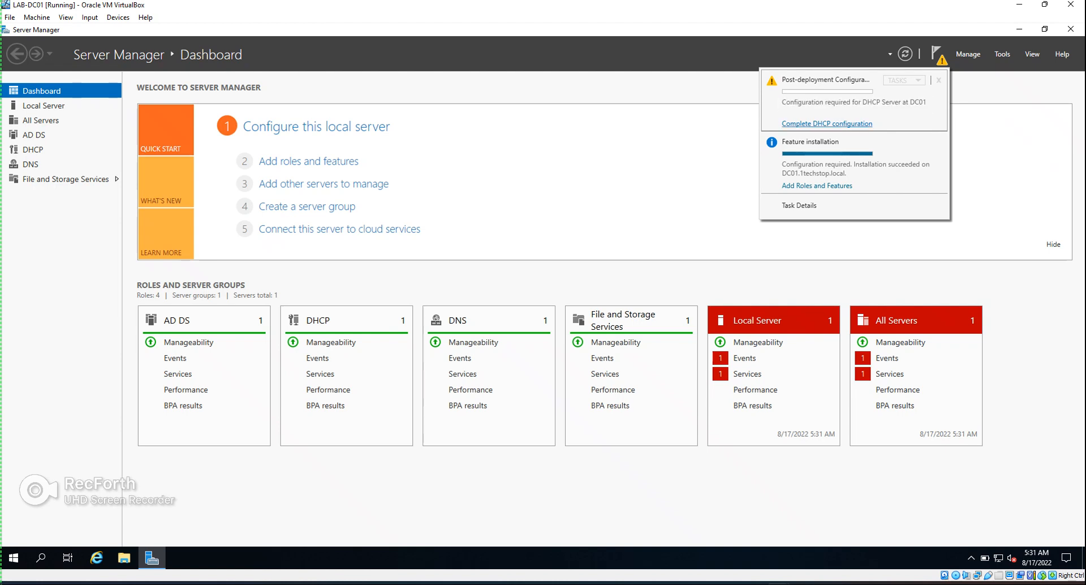
click(826, 124)
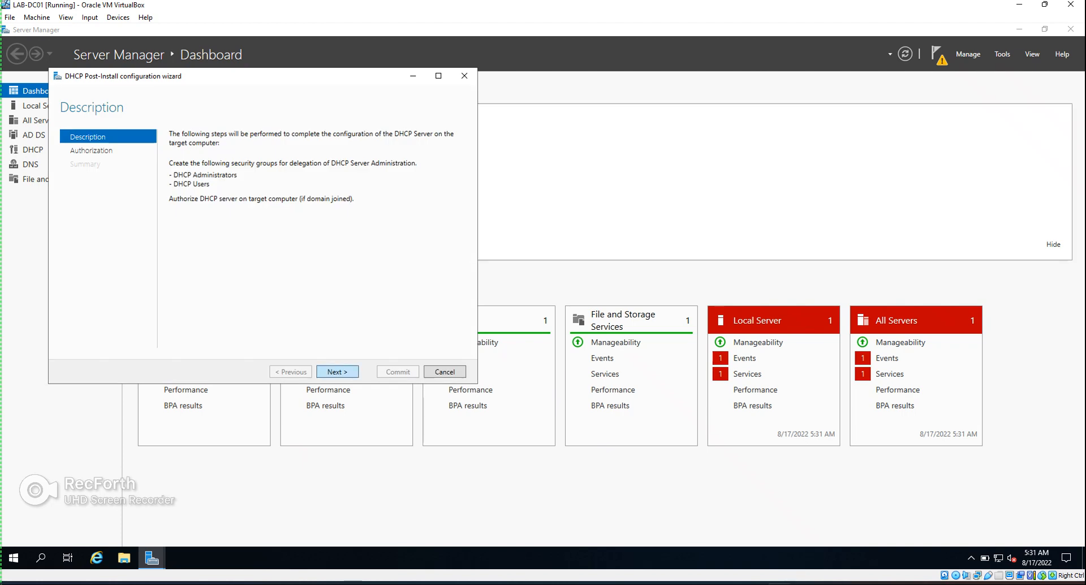
key(Return)
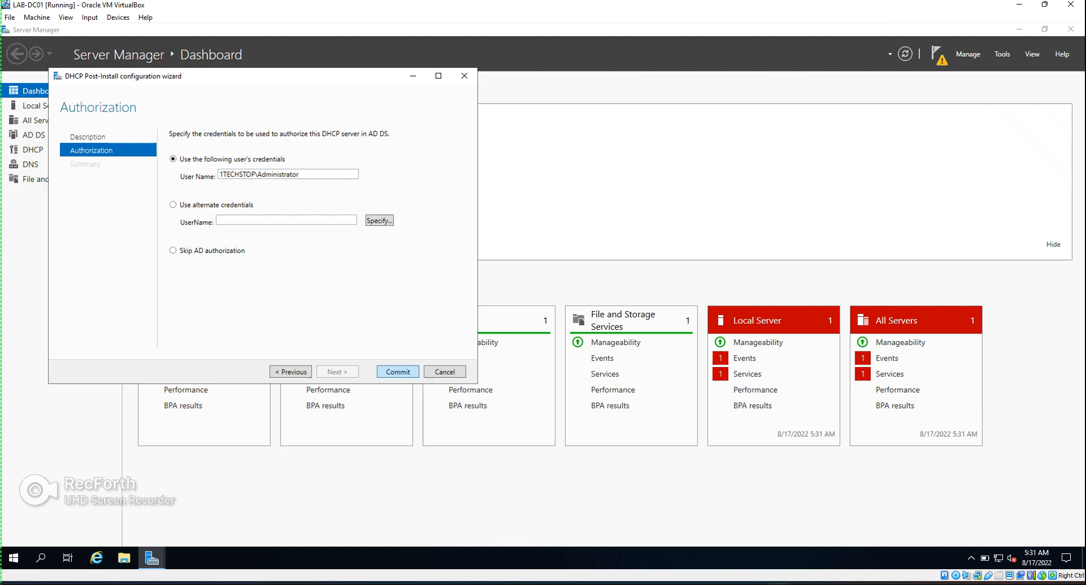
key(Return)
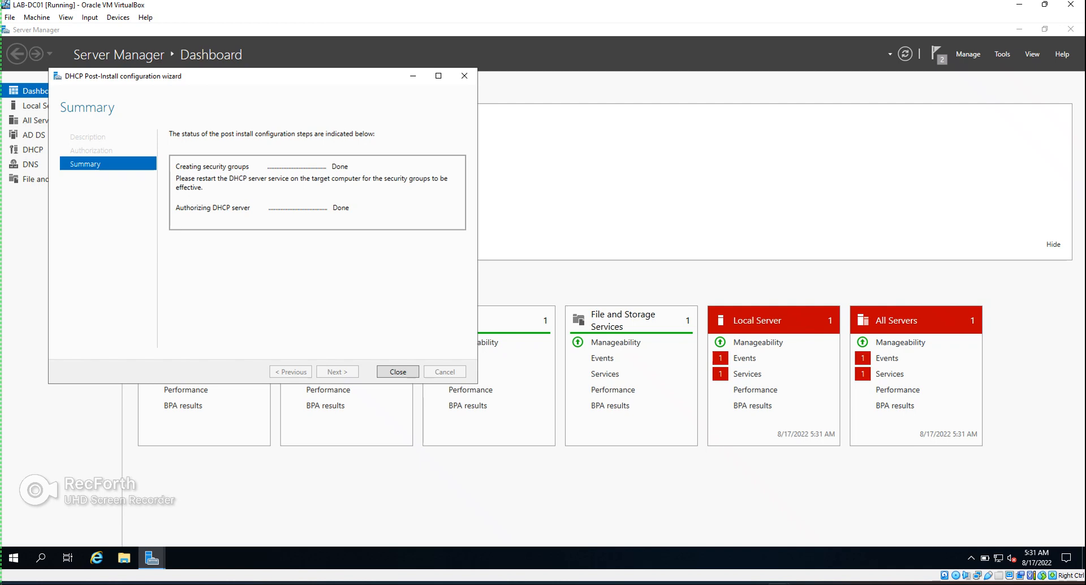
key(Return)
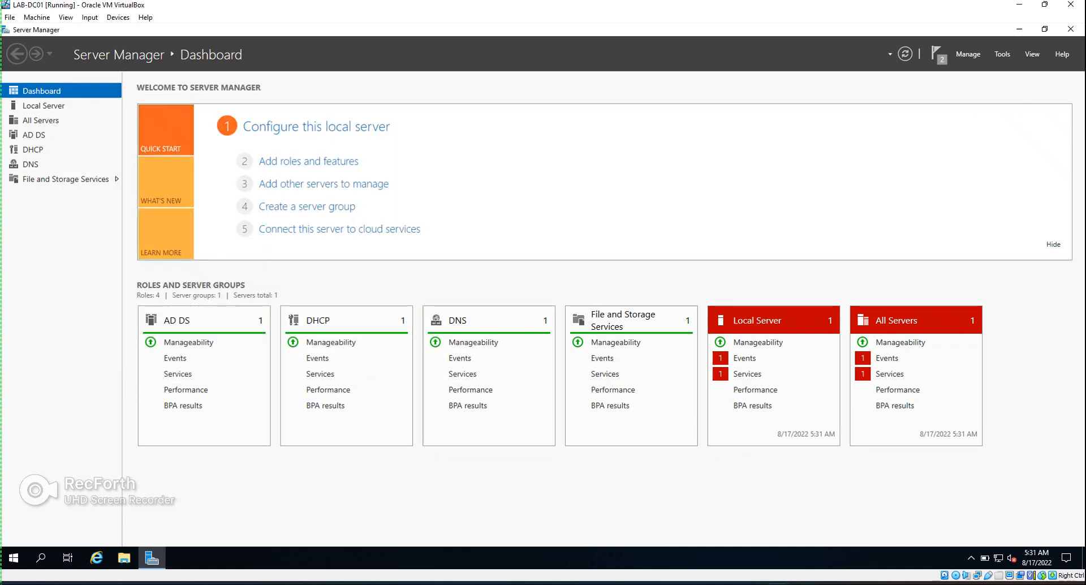
Launch the DHCP console maximized, widen its tree, and expand dc01.1techstop.local and IPv4
click(1002, 54)
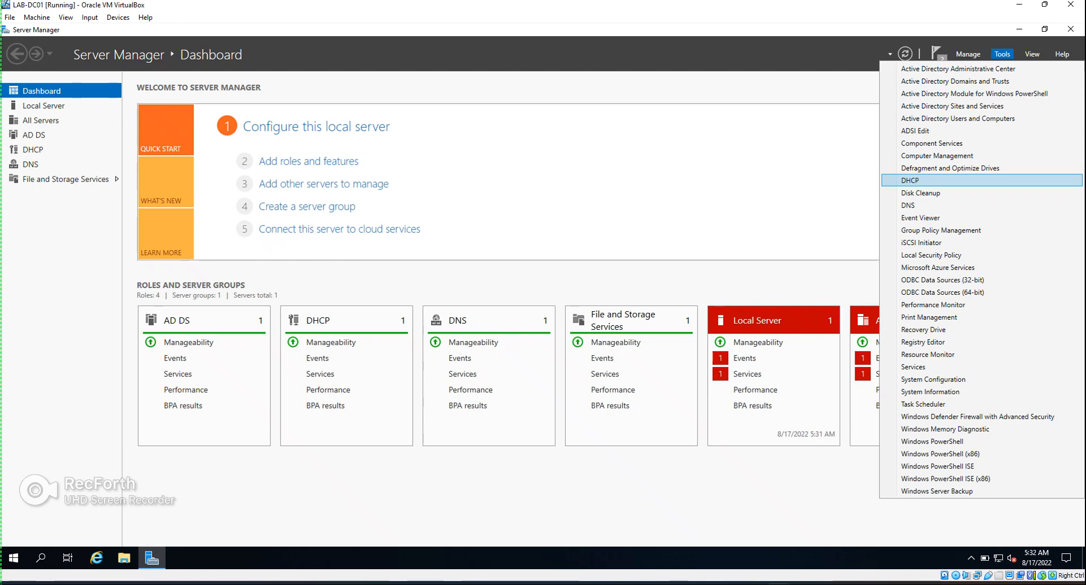
click(910, 180)
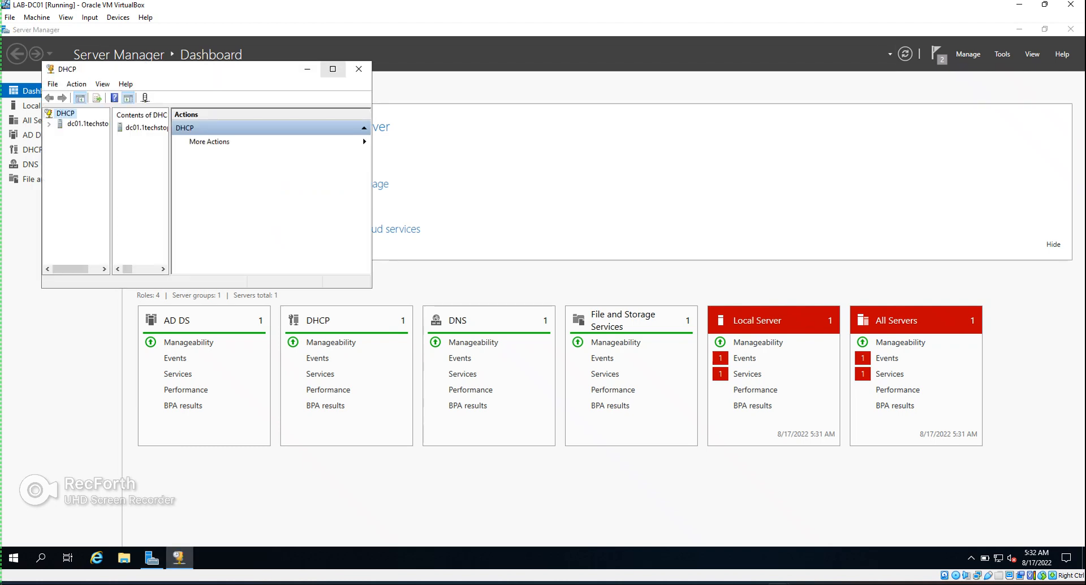
click(333, 69)
drag(69, 283, 129, 283)
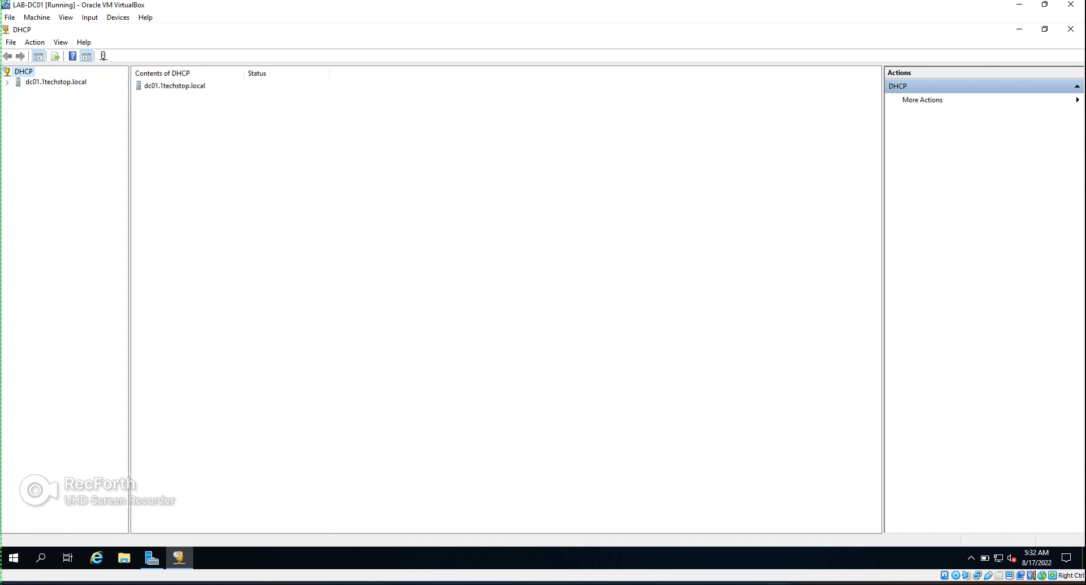
click(7, 83)
click(18, 92)
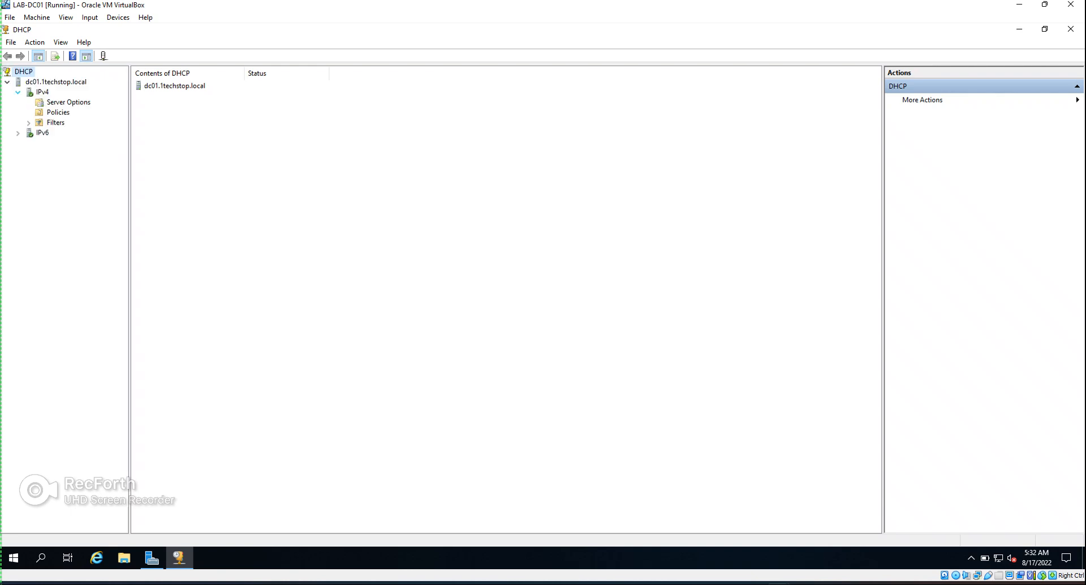
click(19, 133)
click(18, 133)
Start a New Scope wizard under IPv4 and enter 'LAN Subnet' as the scope name
right_click(42, 92)
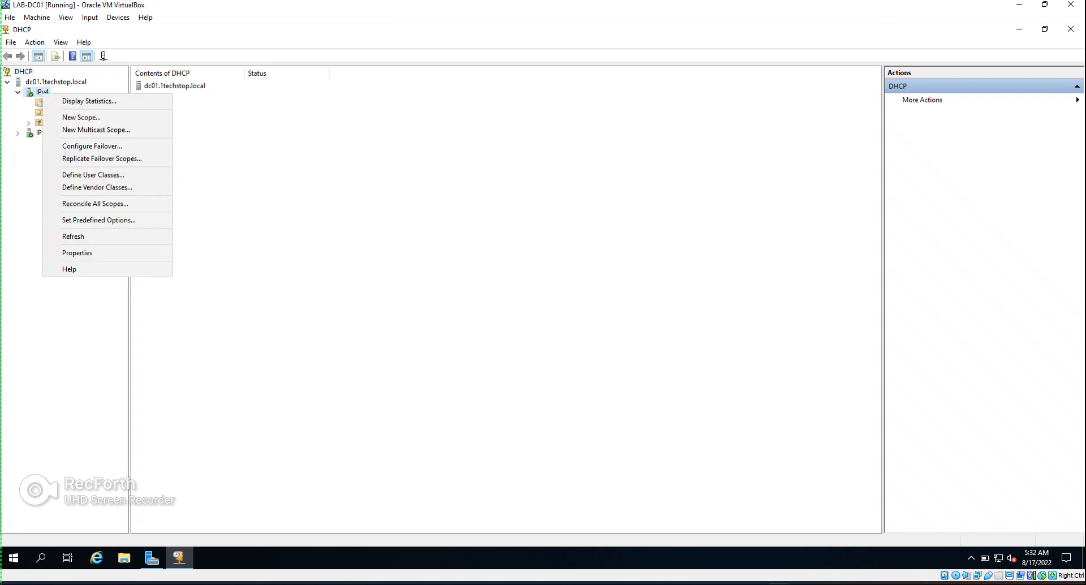
click(81, 117)
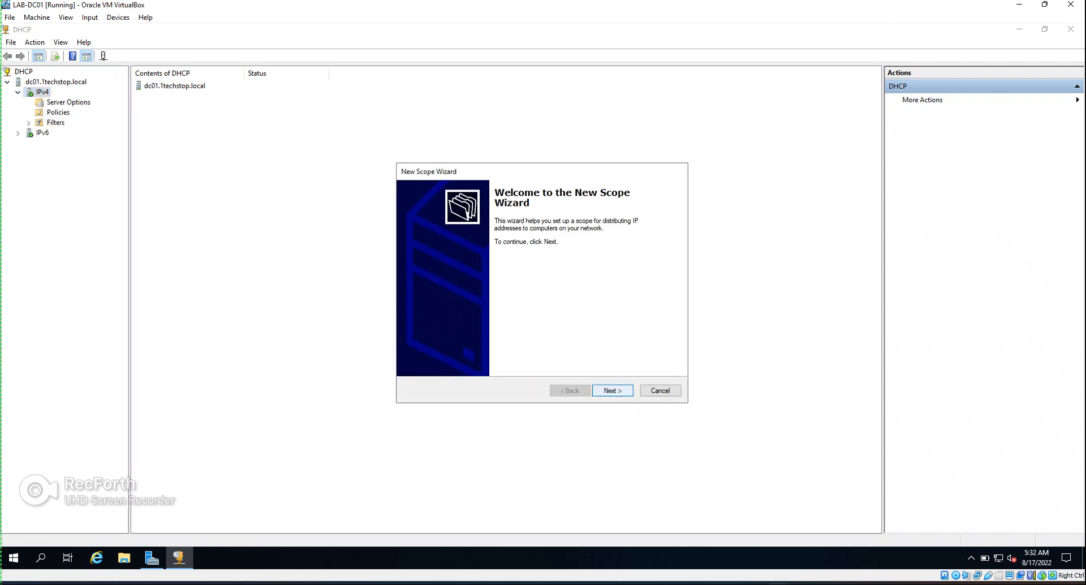
click(612, 390)
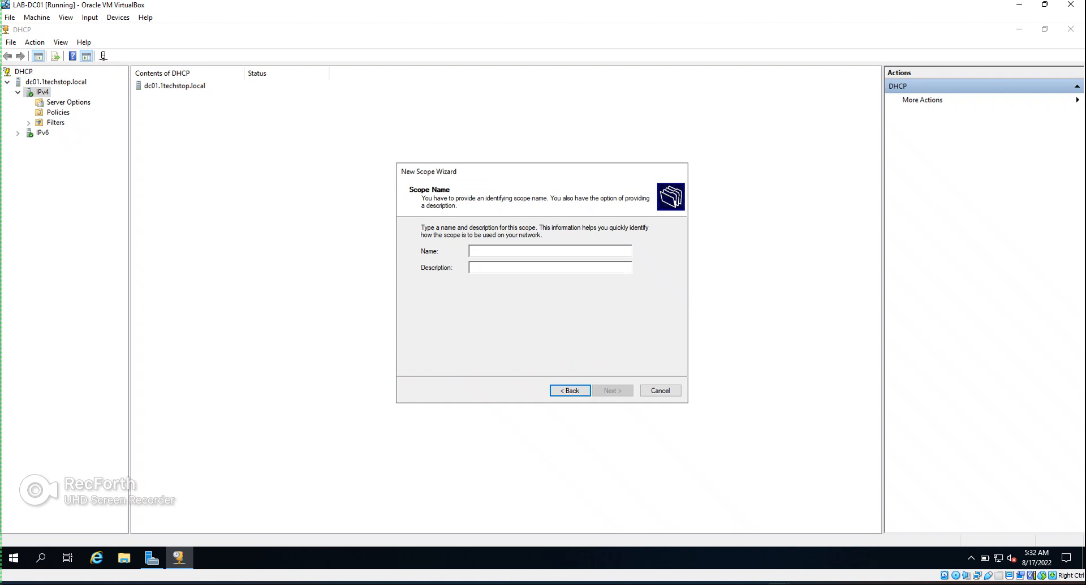
text(LAN )
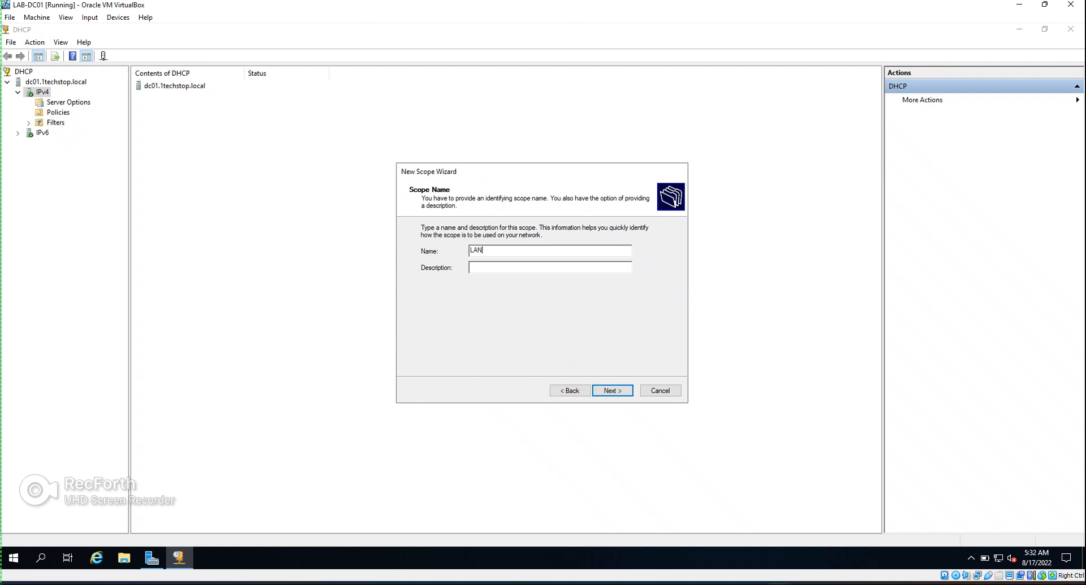
text(Subnet)
Give the scope the range 10.1.11.100–10.1.11.200, adjust the subnet mask, and add no exclusions
key(Return)
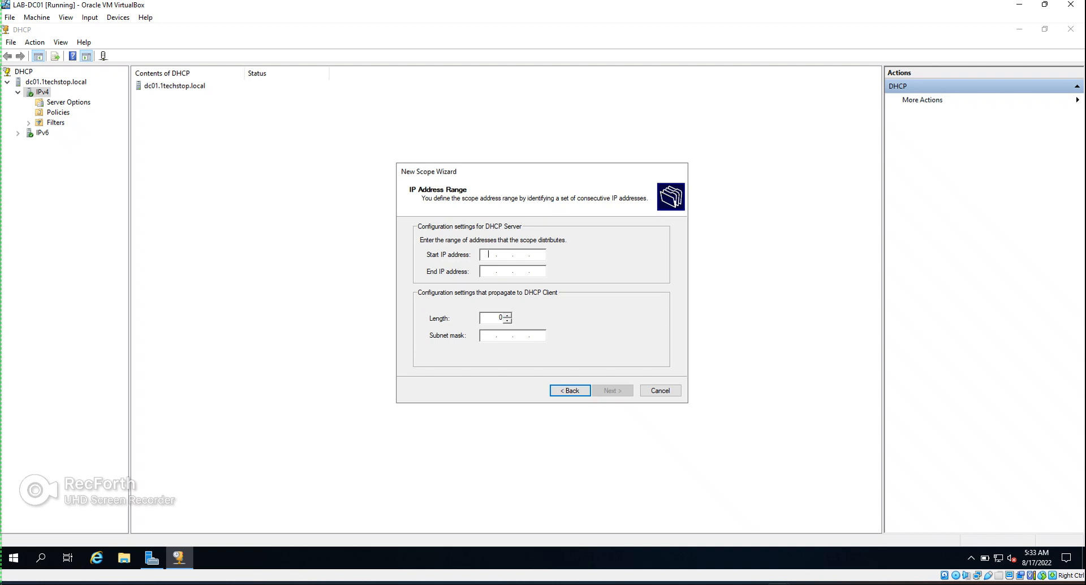
text(10.1.11.100)
key(Tab)
text(10.1.11.200)
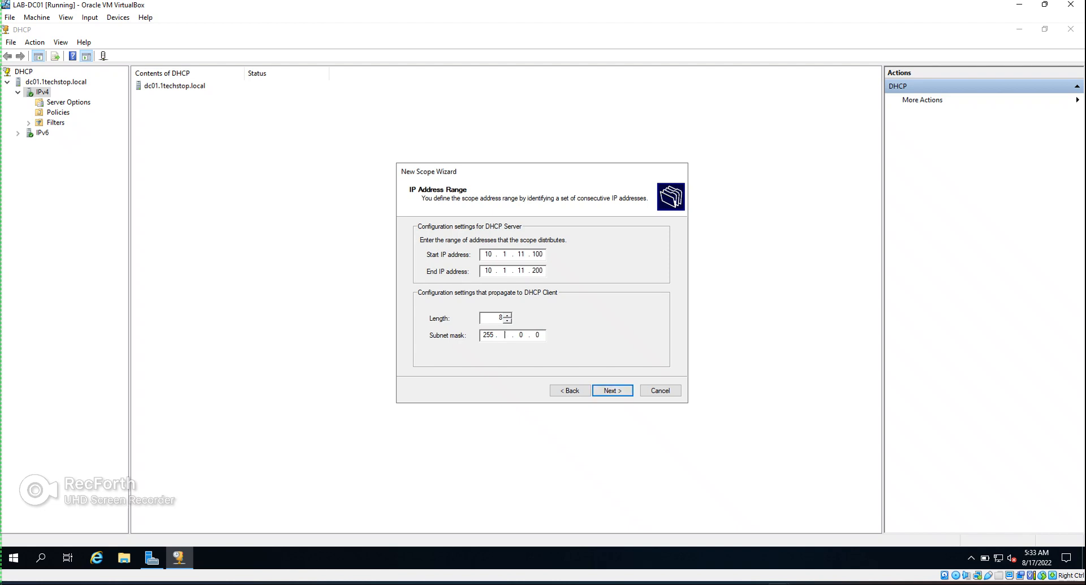
text(55 . 255 . 0)
key(Return)
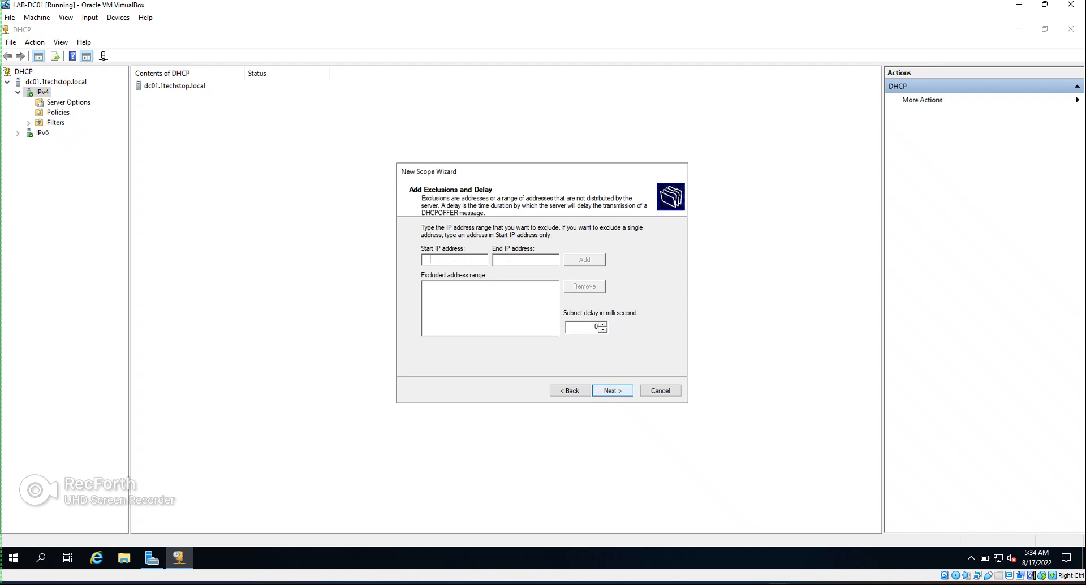
key(Return)
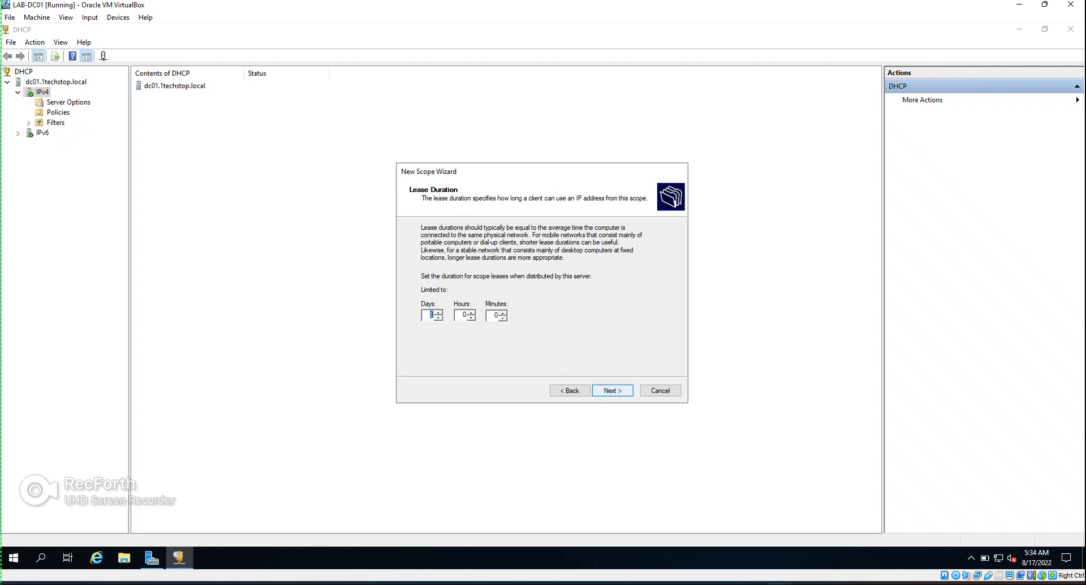
Keep the default lease duration, configure options now, and add 10.1.11.1 as the default gateway
key(Return)
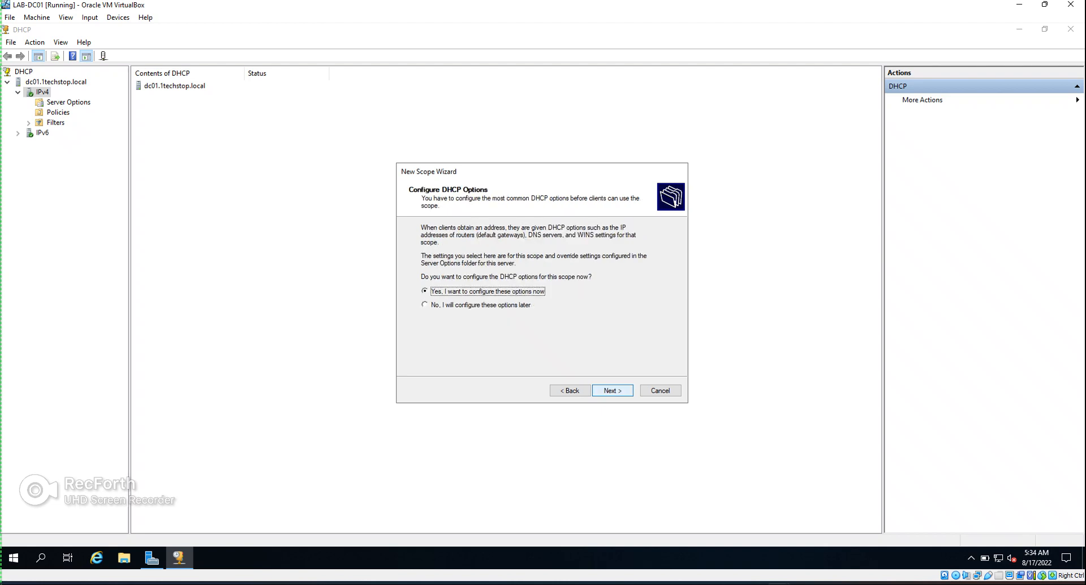
key(Return)
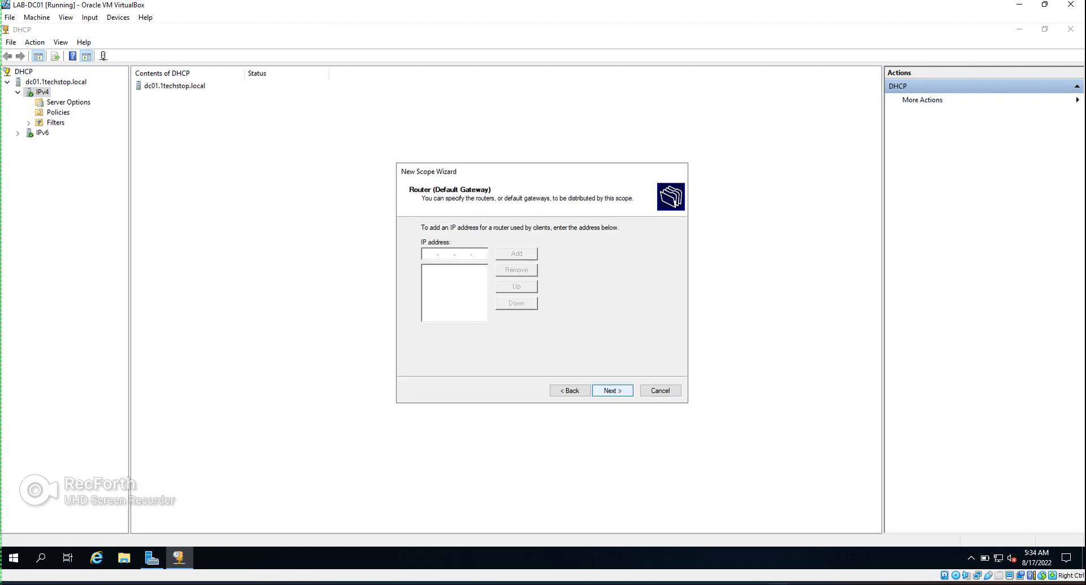
text(10.1.11.1)
key(Tab)
key(Return)
key(Return)
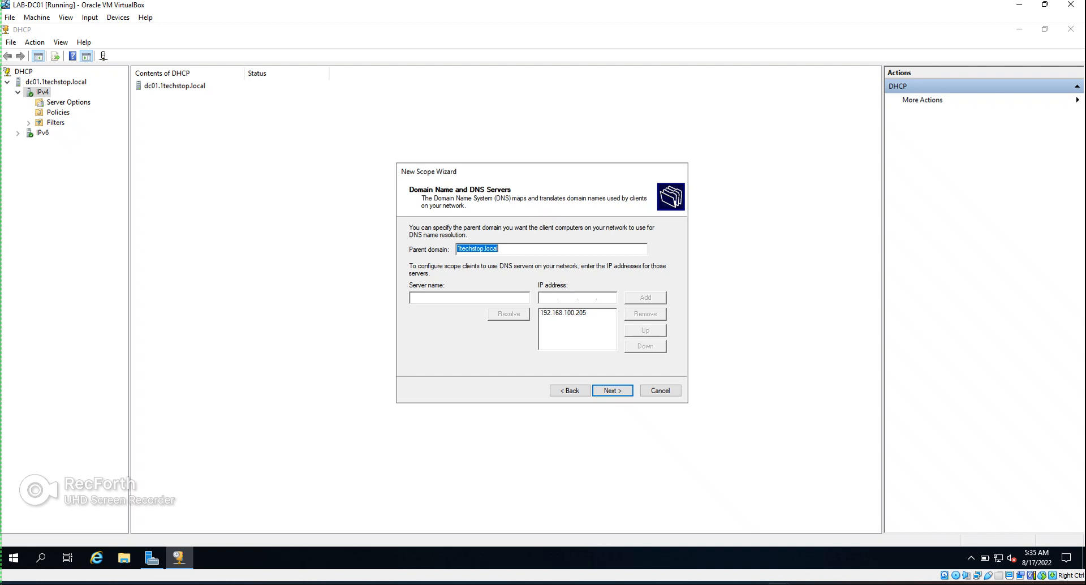
Add DNS server 10.1.11.10 despite the warning and move it above 192.168.100.205
click(548, 298)
text(10.1.11.10)
key(Tab)
key(Return)
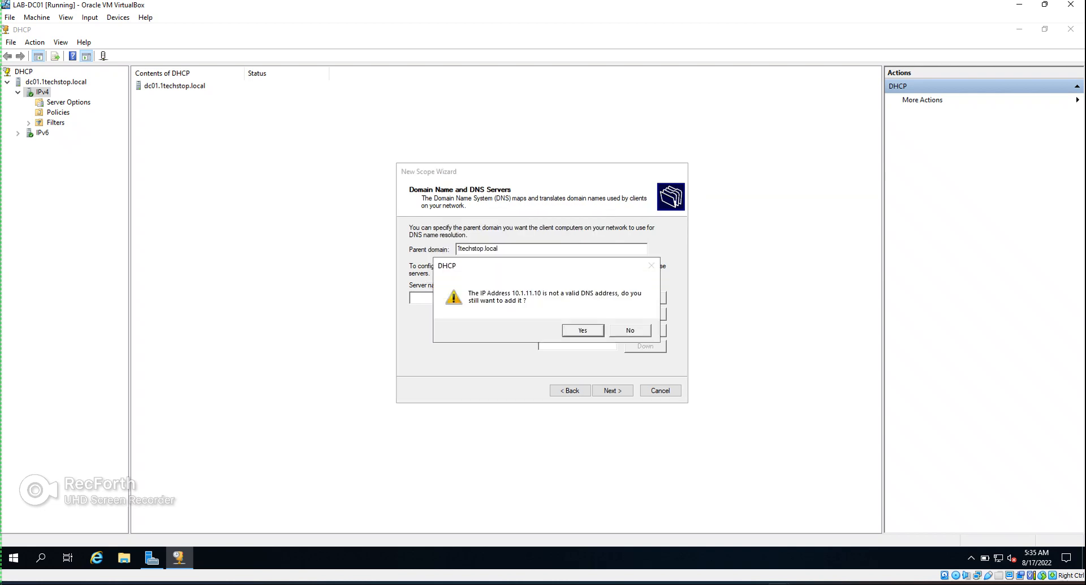
key(Return)
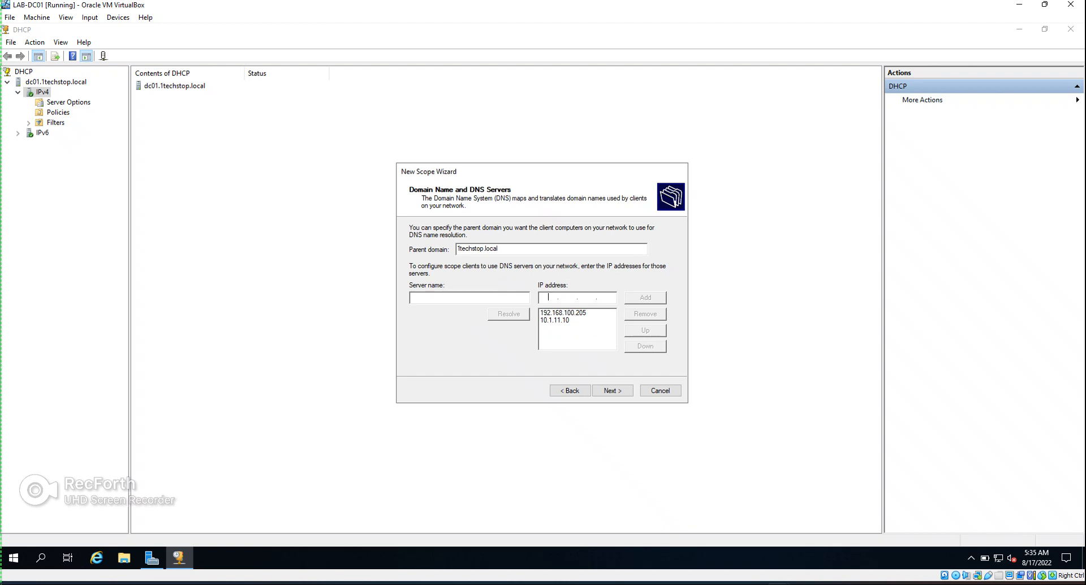
click(565, 313)
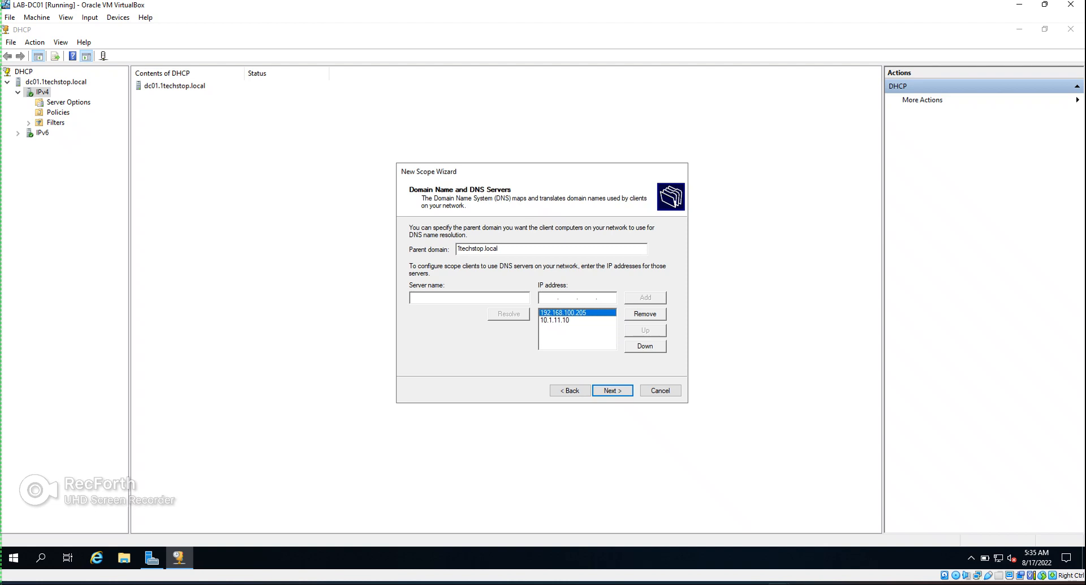
click(566, 320)
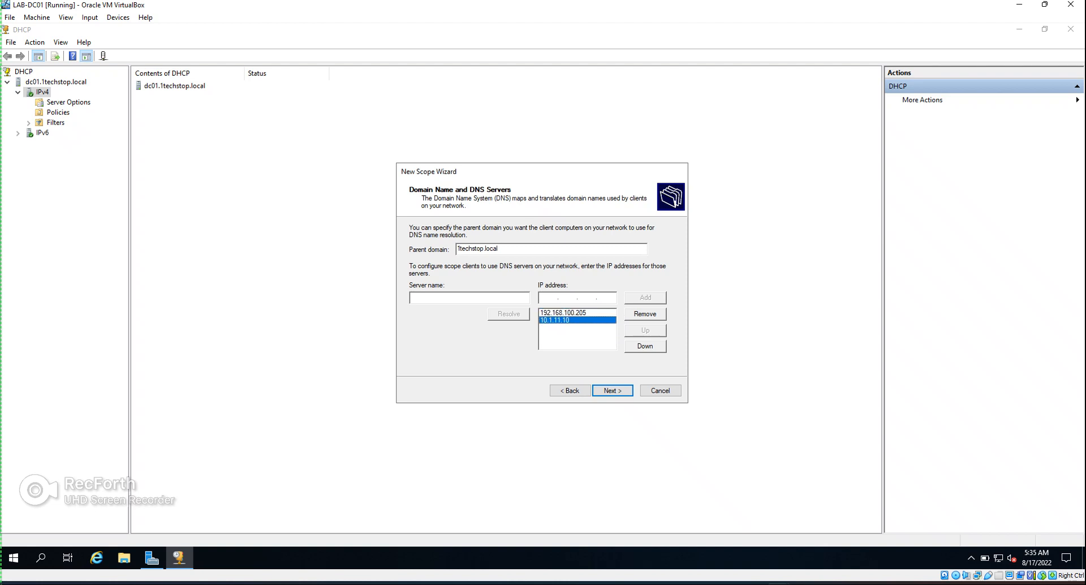
click(644, 330)
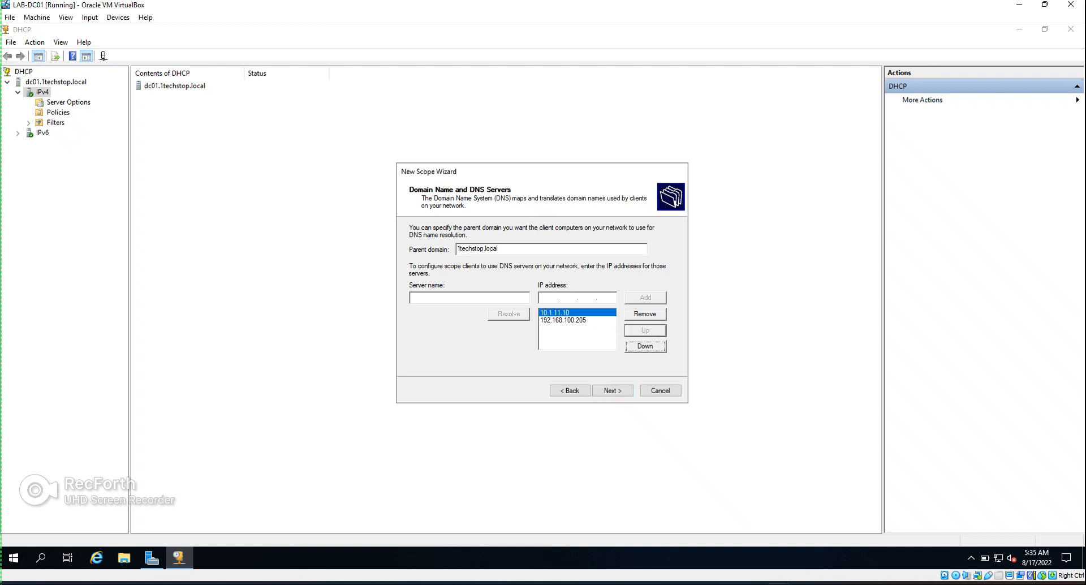
click(612, 390)
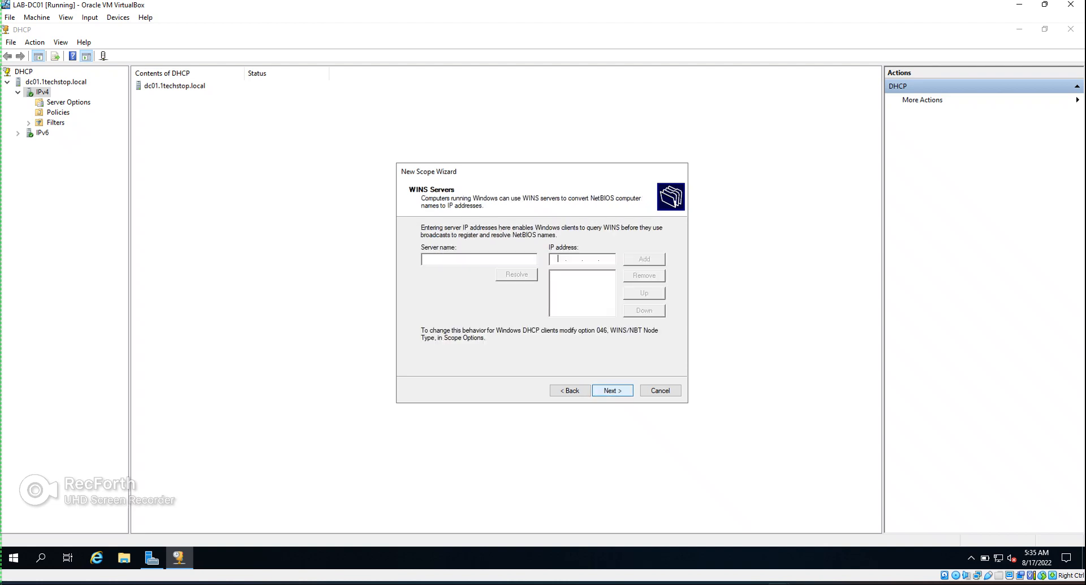
Skip WINS, activate the scope now, and expand Scope [10.1.11.0] LAN Subnet in the tree
click(611, 390)
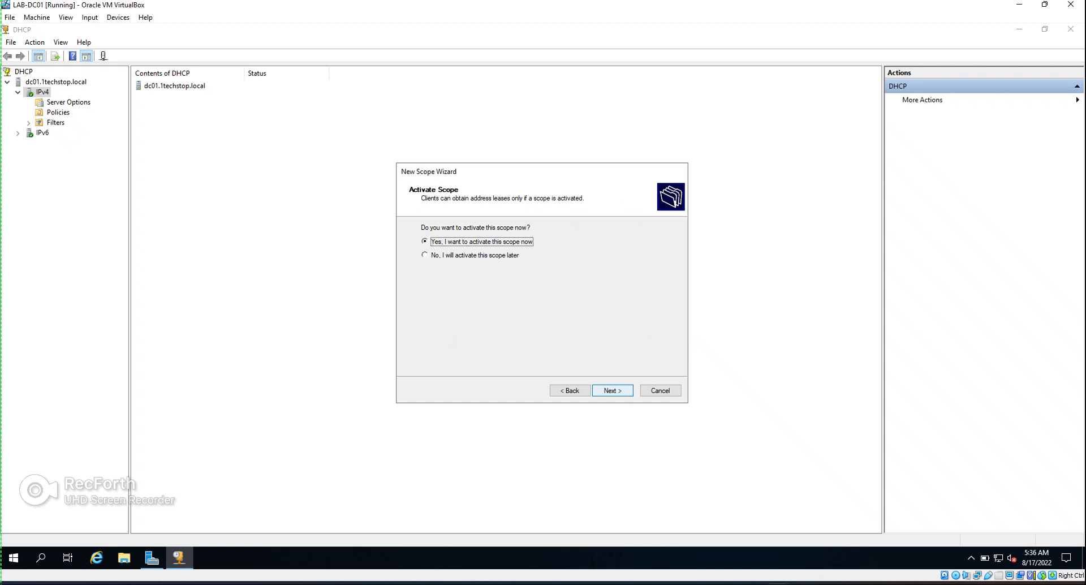
key(Return)
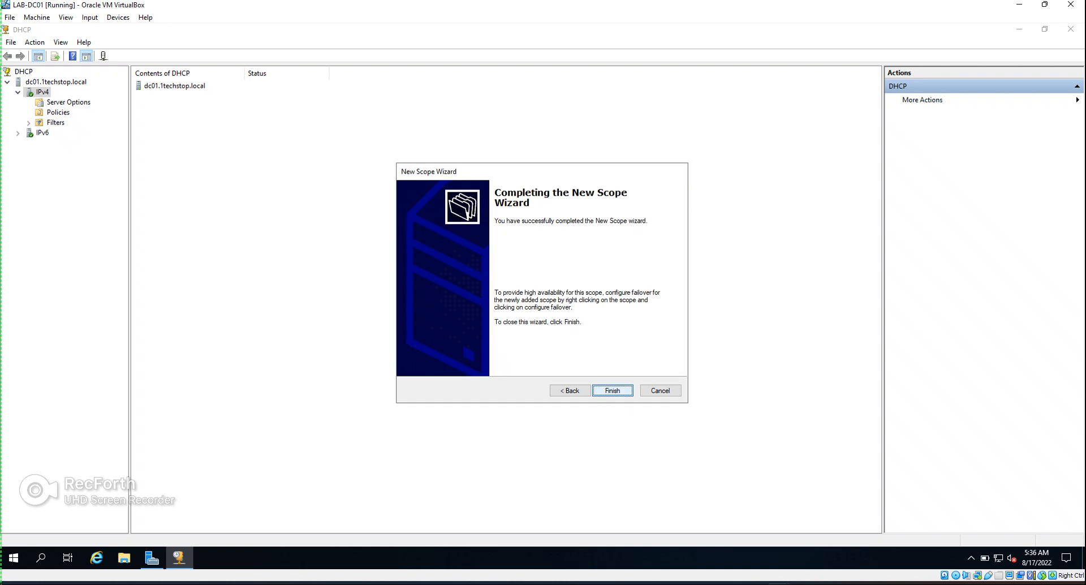
key(Return)
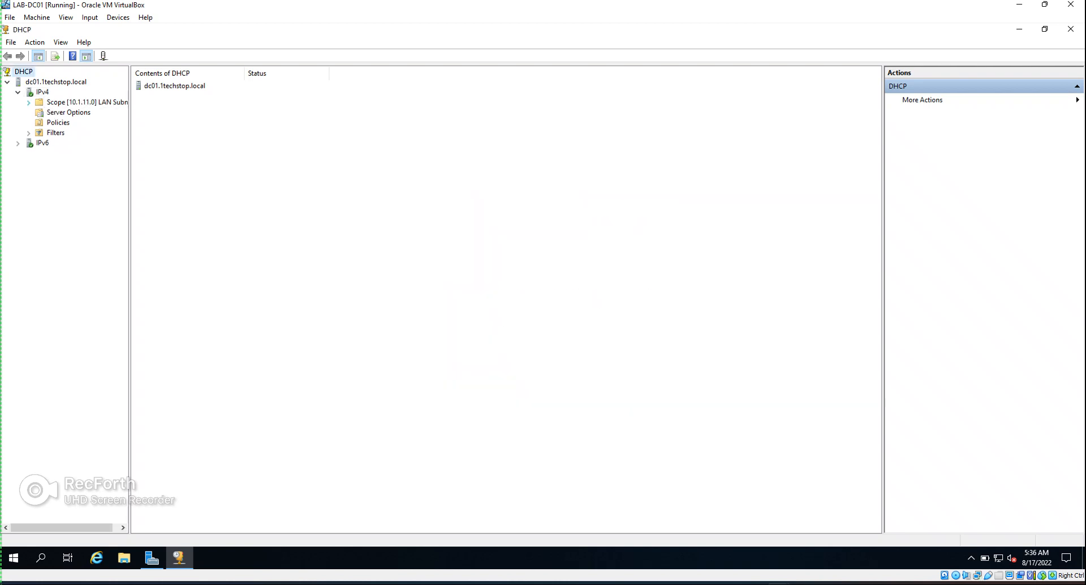
click(28, 103)
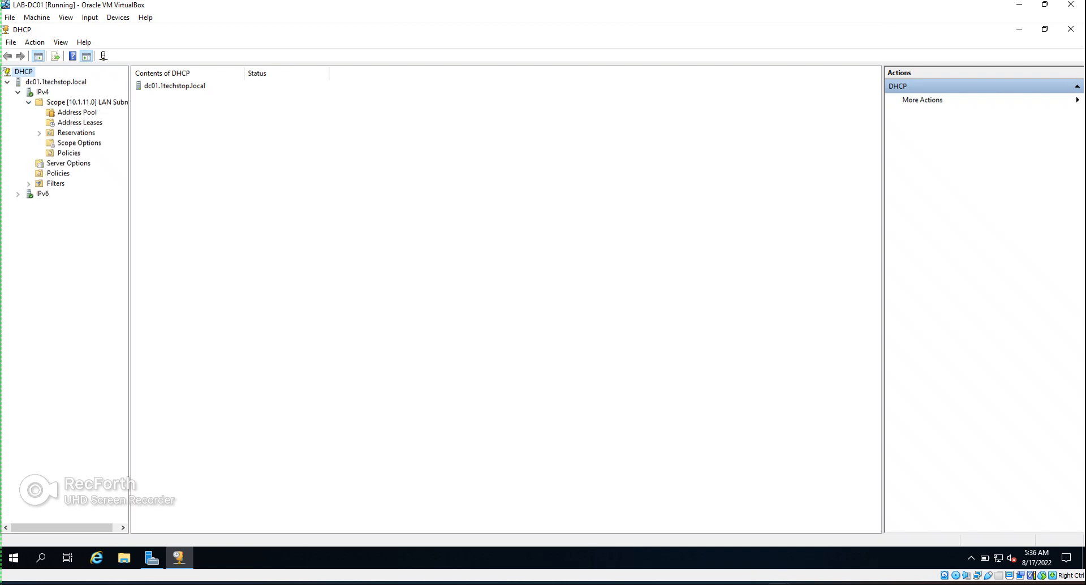
drag(130, 214, 198, 215)
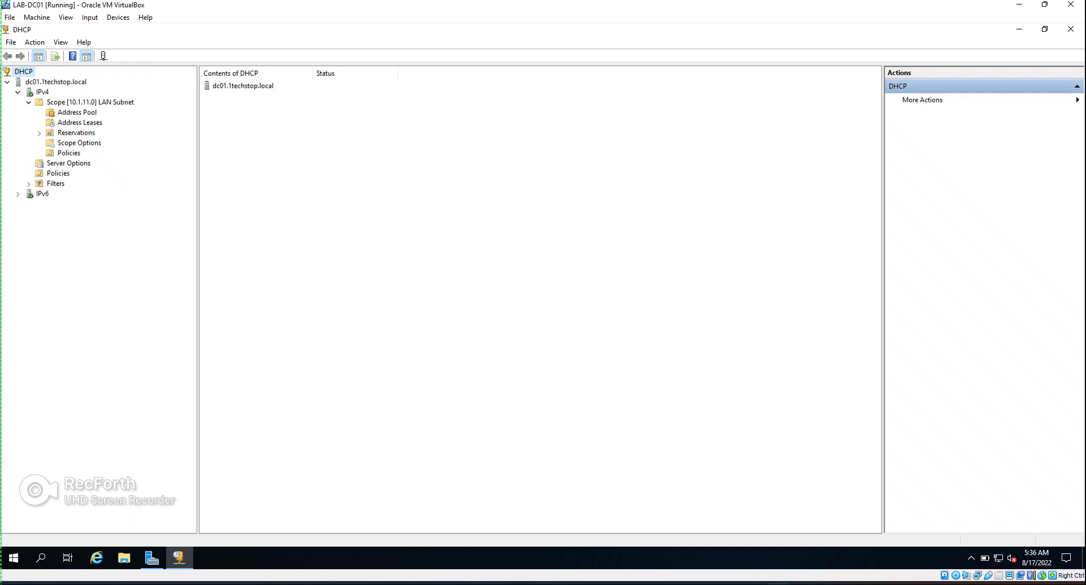
Review the scope's Address Pool, empty Address Leases, and Reservations pages
click(76, 113)
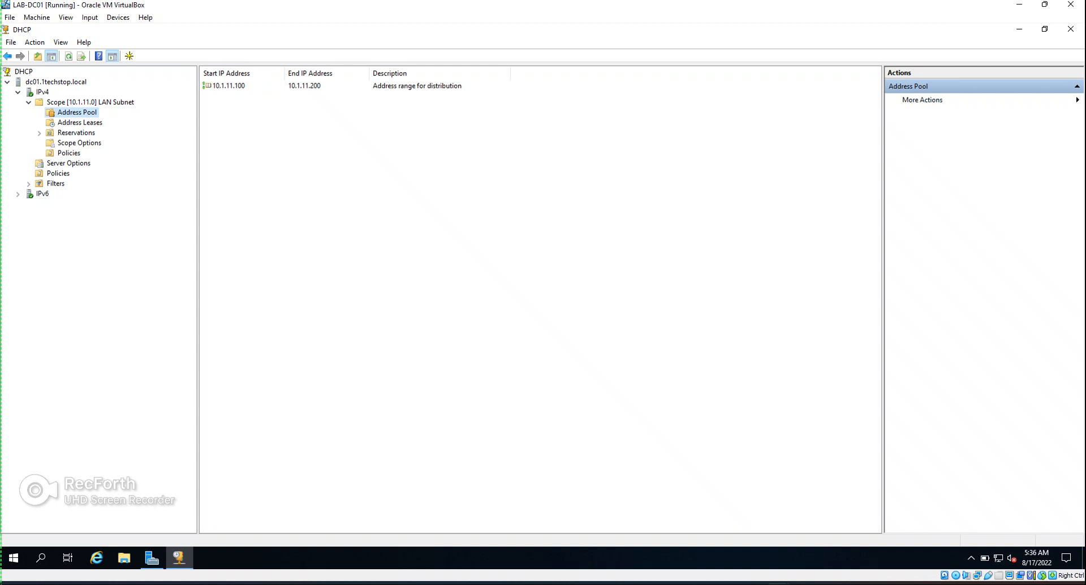
click(80, 123)
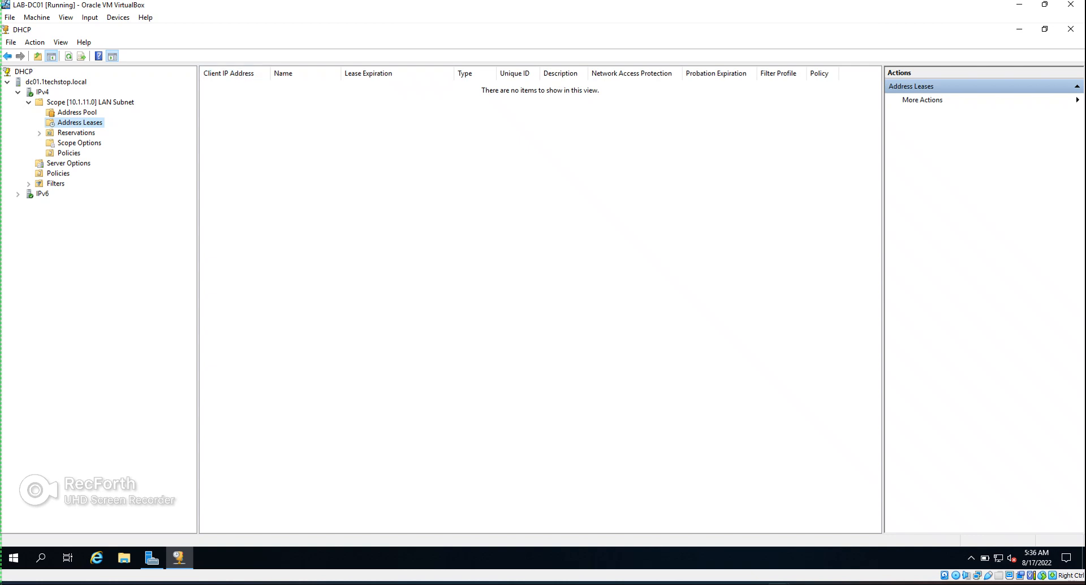
click(76, 133)
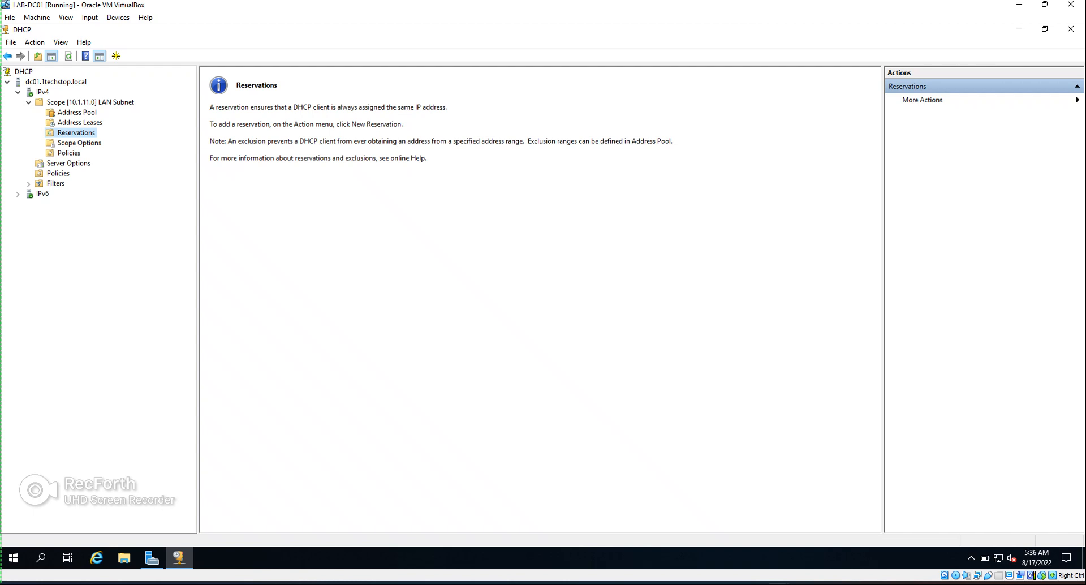
right_click(80, 135)
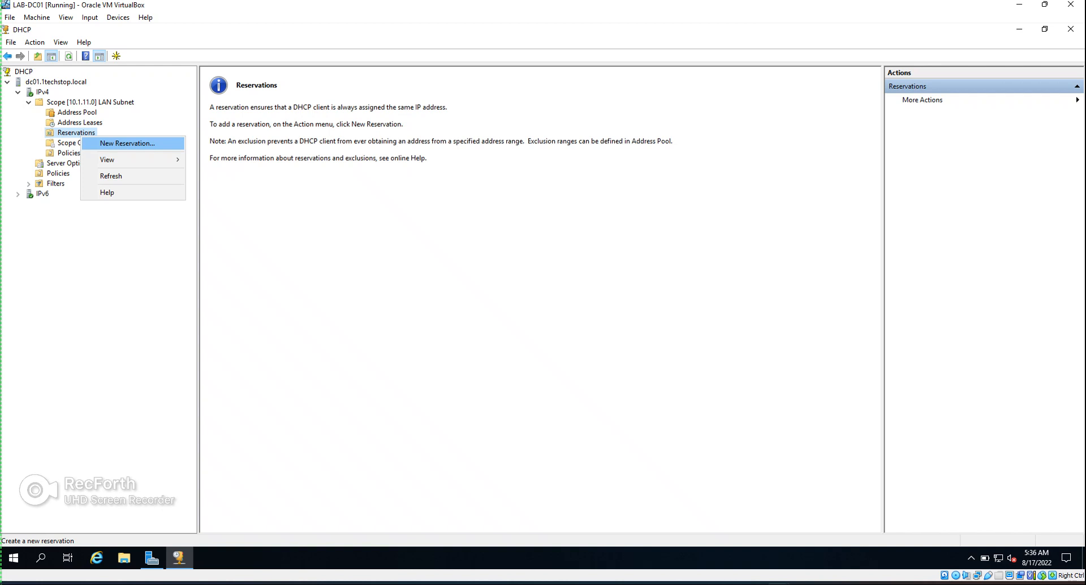
click(127, 144)
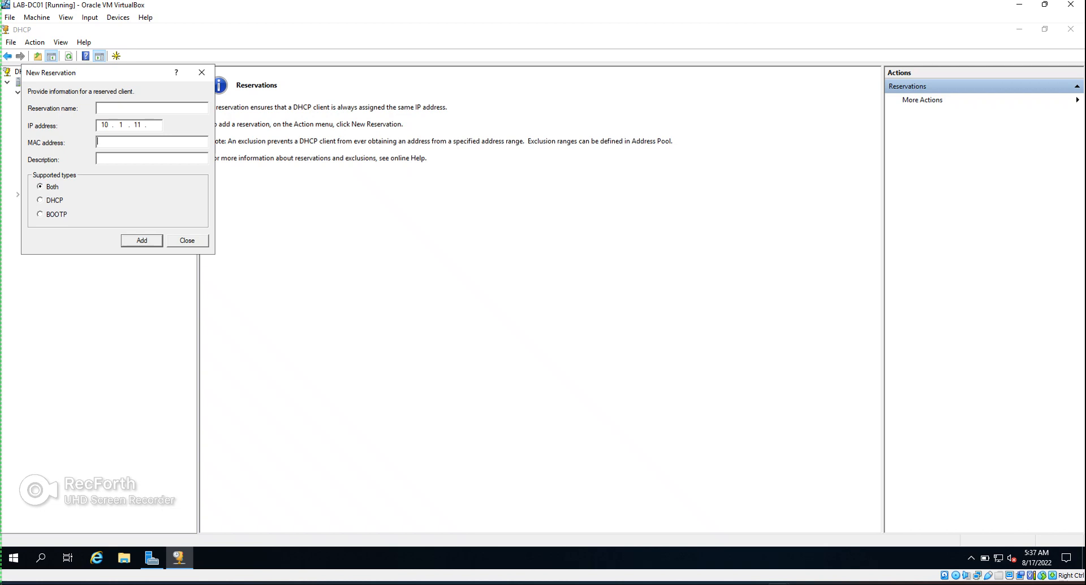
click(187, 240)
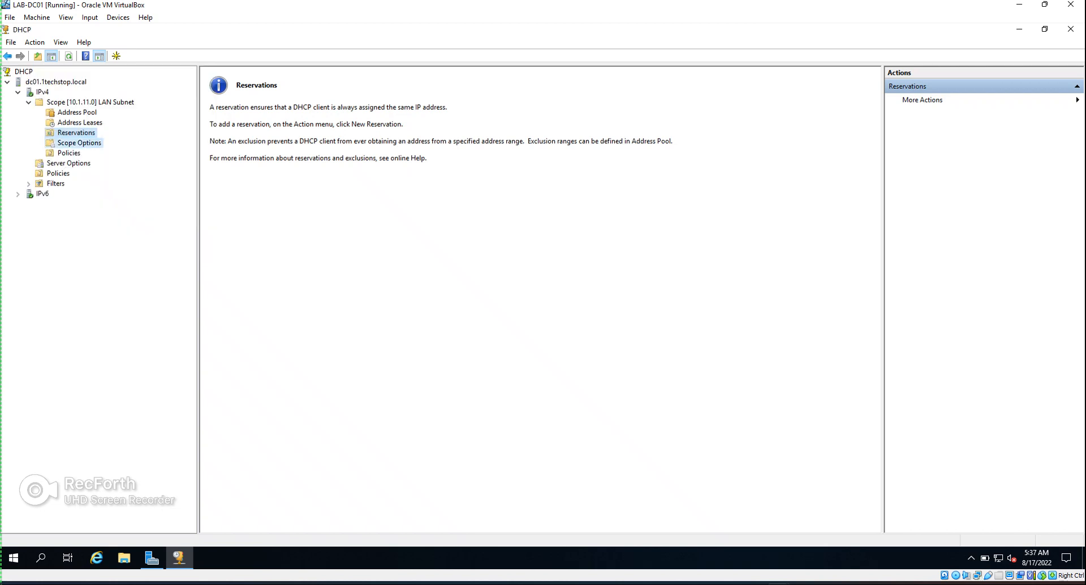
click(80, 143)
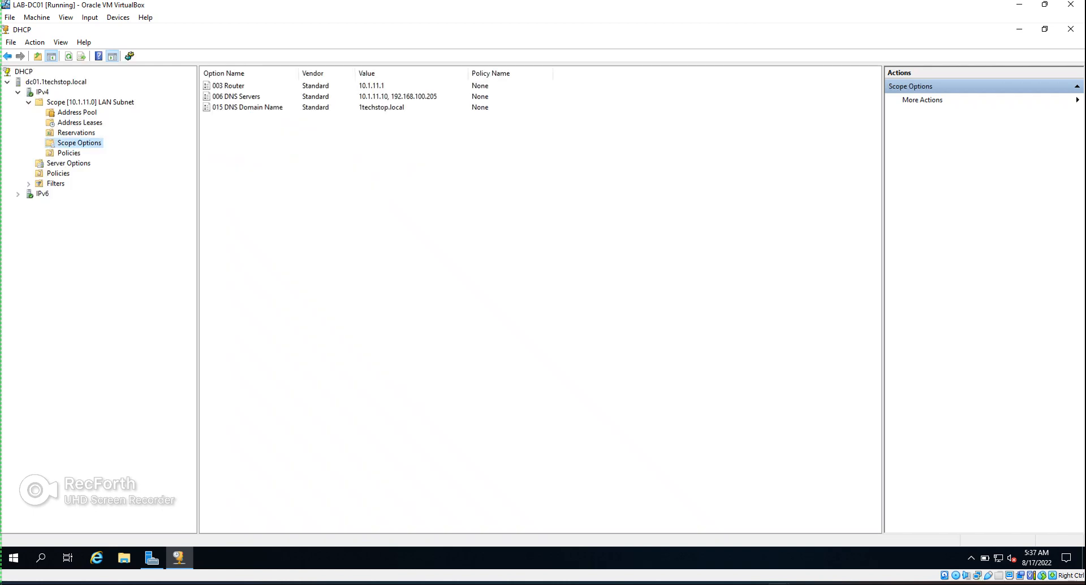
Review scope options 003 Router 10.1.11.1, 006 DNS Servers and 015 DNS Domain Name 1techstop.local
click(228, 86)
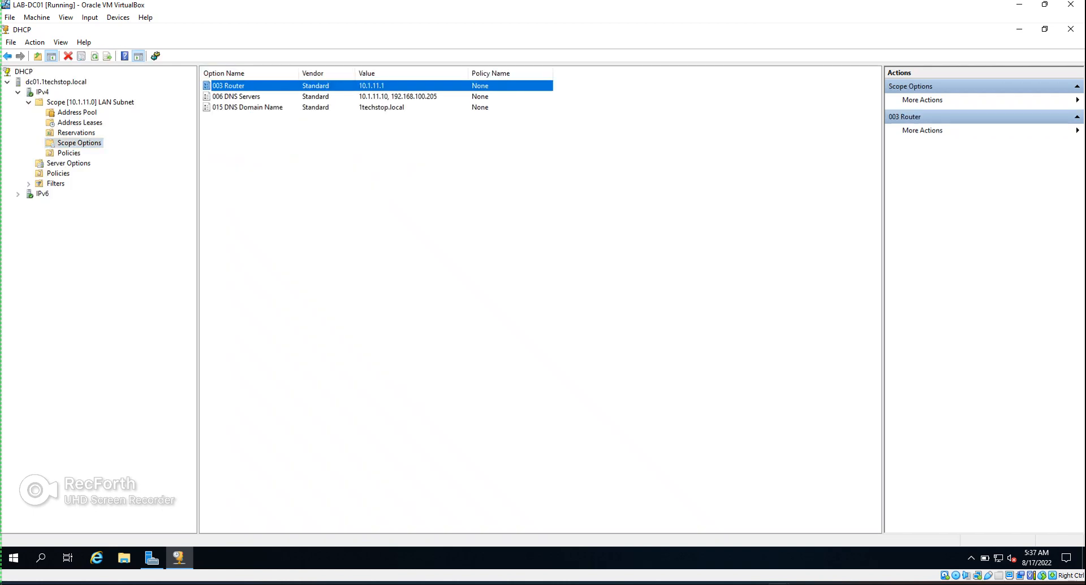
click(236, 96)
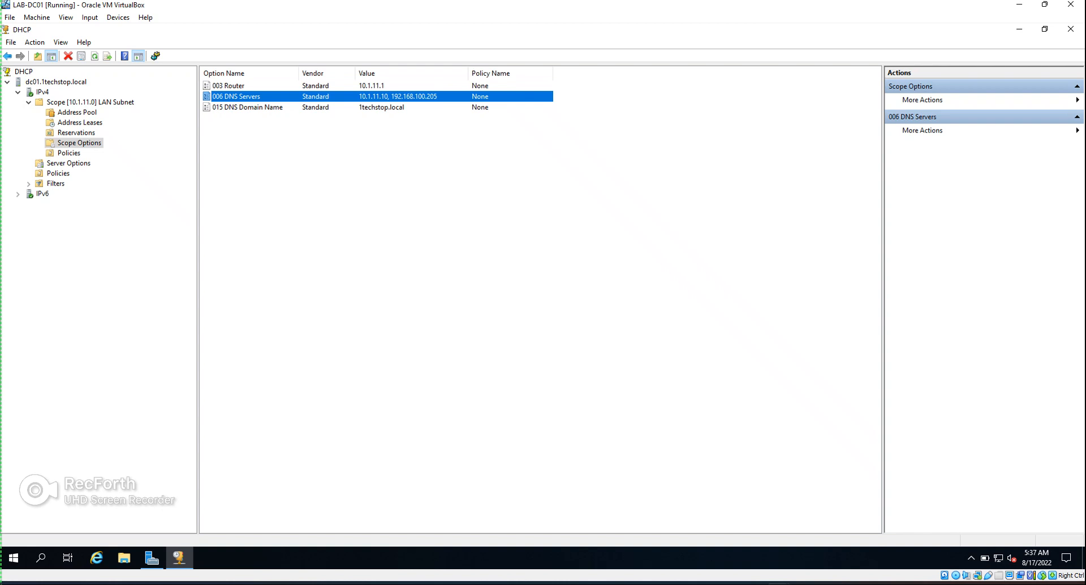
click(247, 107)
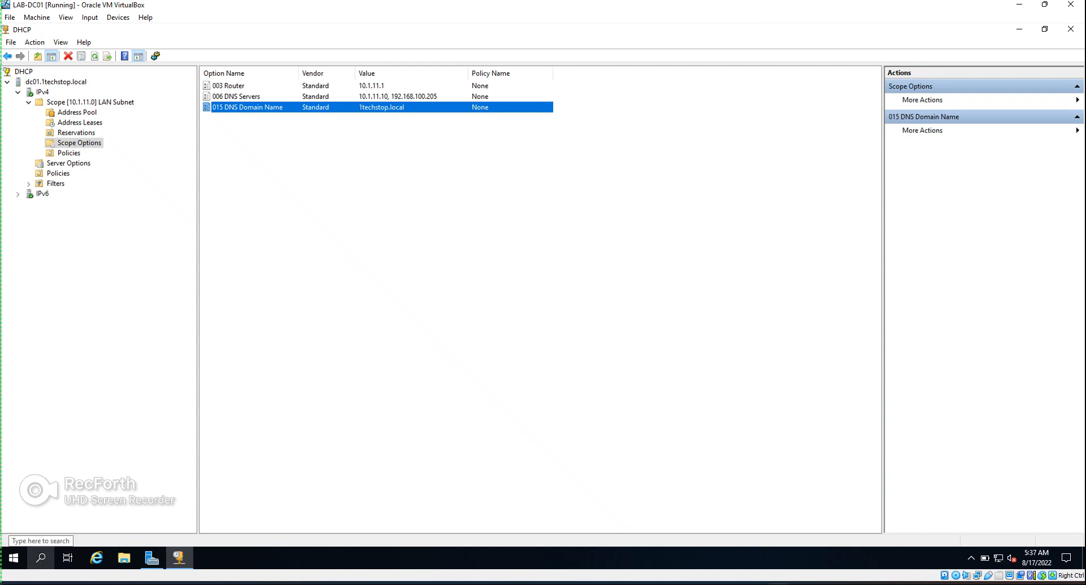
click(40, 558)
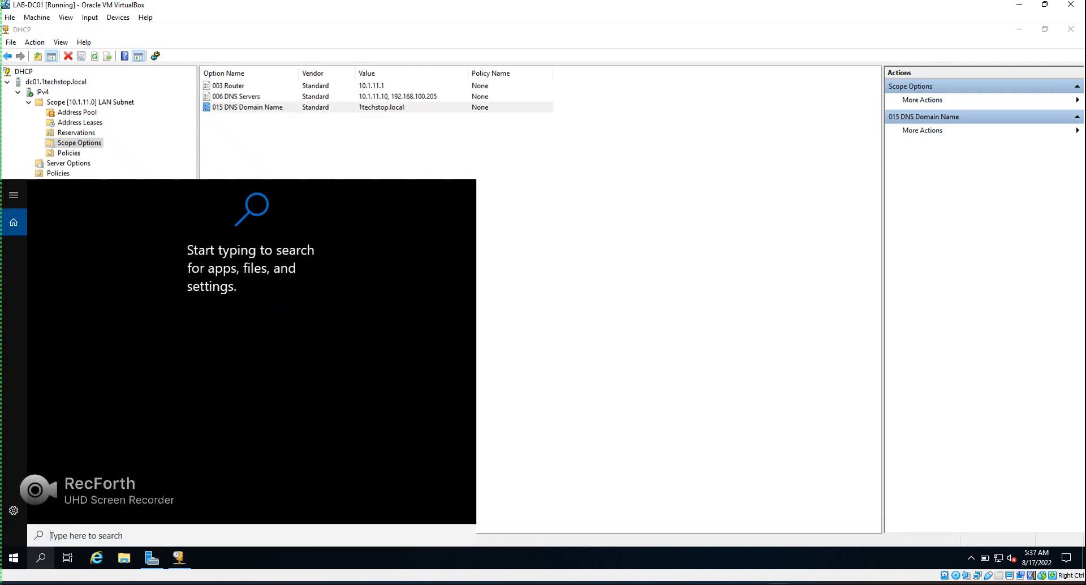
Open the server's Ethernet adapter properties from Network Connections via Run
text(run)
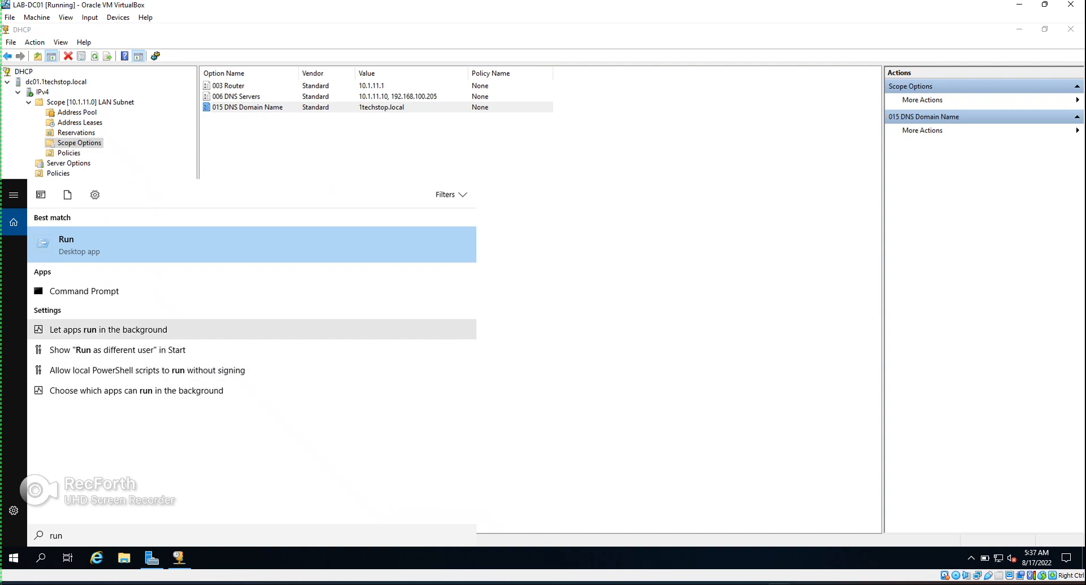
key(Return)
key(Return)
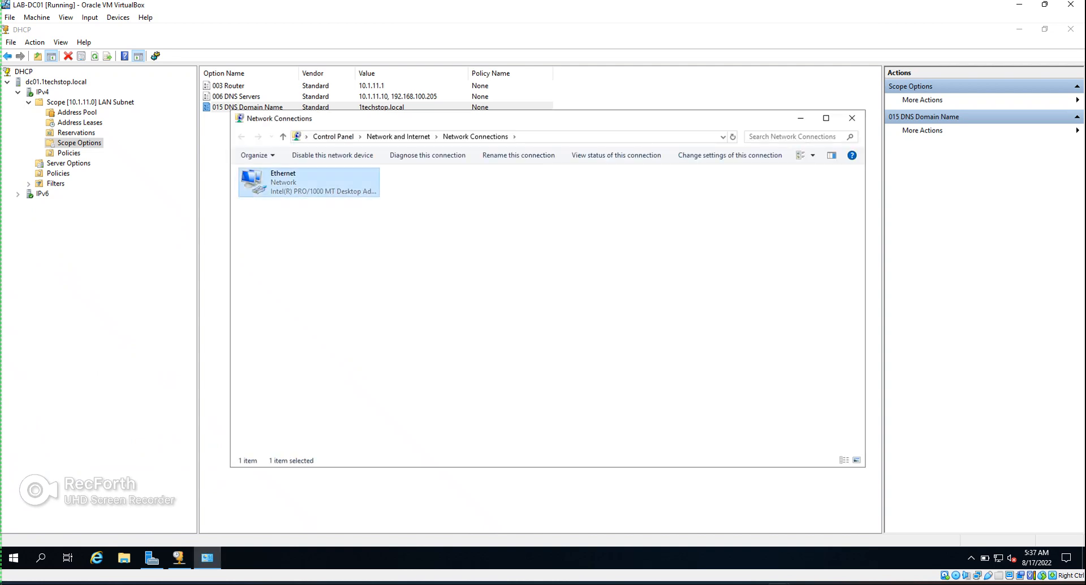
right_click(293, 186)
click(327, 294)
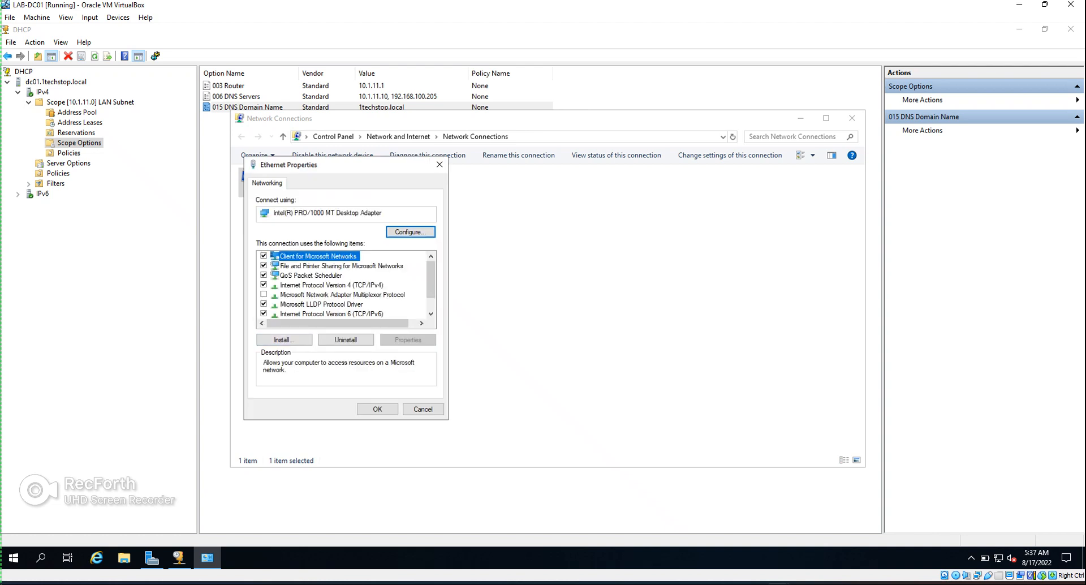
Give IPv4 the static address 10.1.11.10 with preferred DNS server 10.1.11.10 and apply
double_click(332, 286)
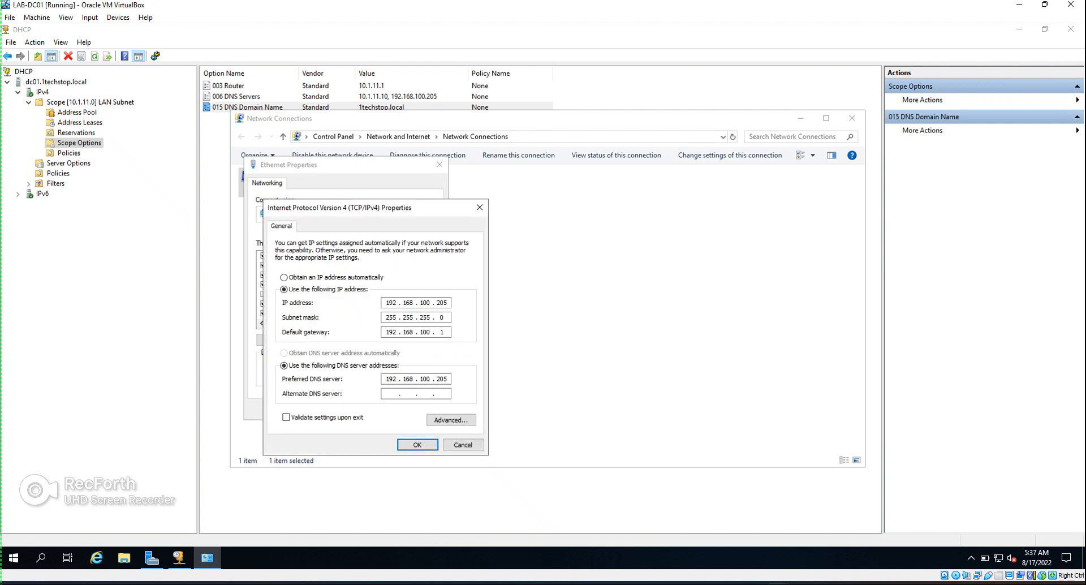
key(BackSpace)
key(BackSpace)
key(BackSpace)
key(BackSpace)
key(BackSpace)
key(BackSpace)
key(BackSpace)
key(BackSpace)
key(BackSpace)
key(BackSpace)
key(BackSpace)
key(BackSpace)
text(10.1.11.10)
key(Tab)
key(Tab)
text(10 . 1 . 11 .)
key(BackSpace)
key(BackSpace)
key(BackSpace)
key(BackSpace)
key(BackSpace)
key(BackSpace)
key(BackSpace)
key(BackSpace)
key(BackSpace)
key(BackSpace)
key(BackSpace)
key(BackSpace)
text(10.1.11.10)
key(Return)
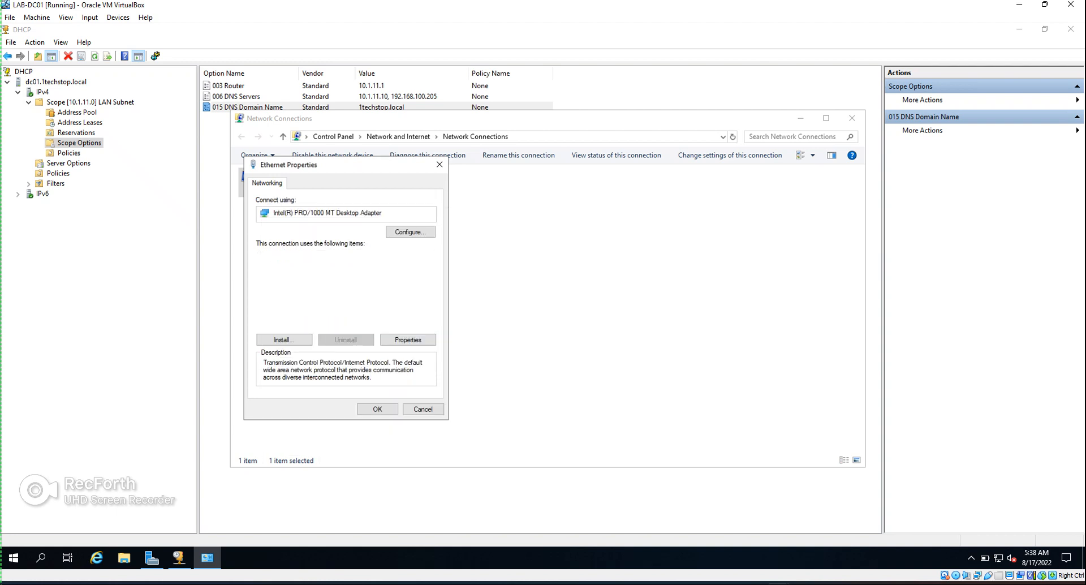
key(Return)
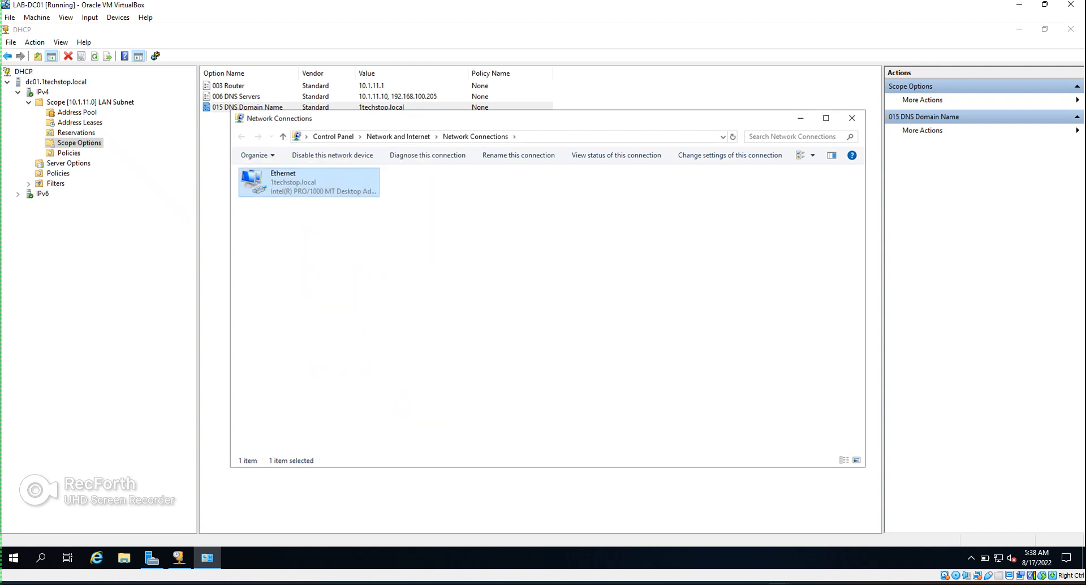
right_click(301, 188)
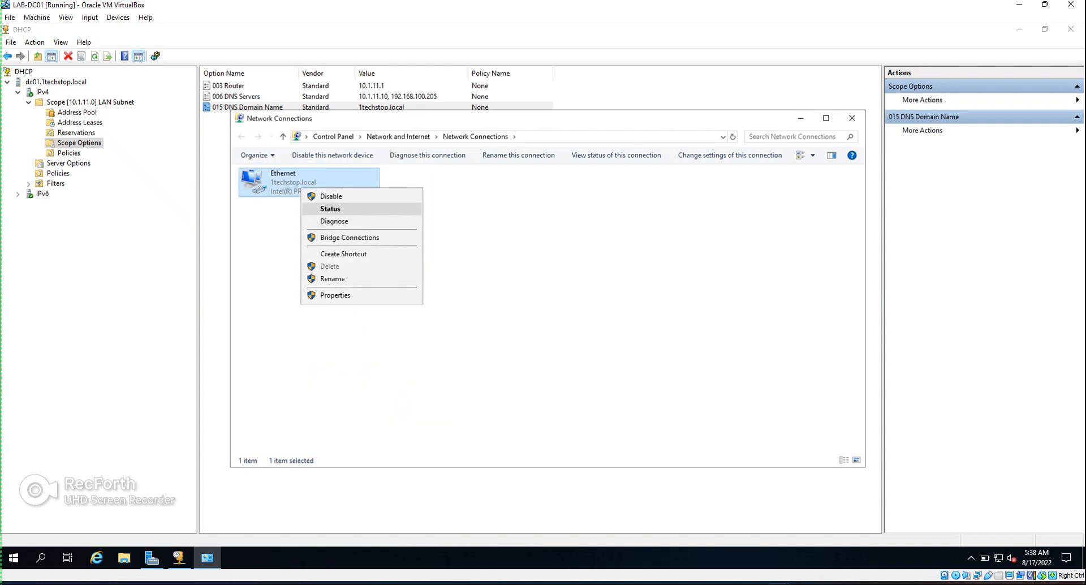
Check the Ethernet details: static 10.1.11.10, gateway 10.1.11.1, DNS 10.1.11.10, DHCP disabled
click(331, 209)
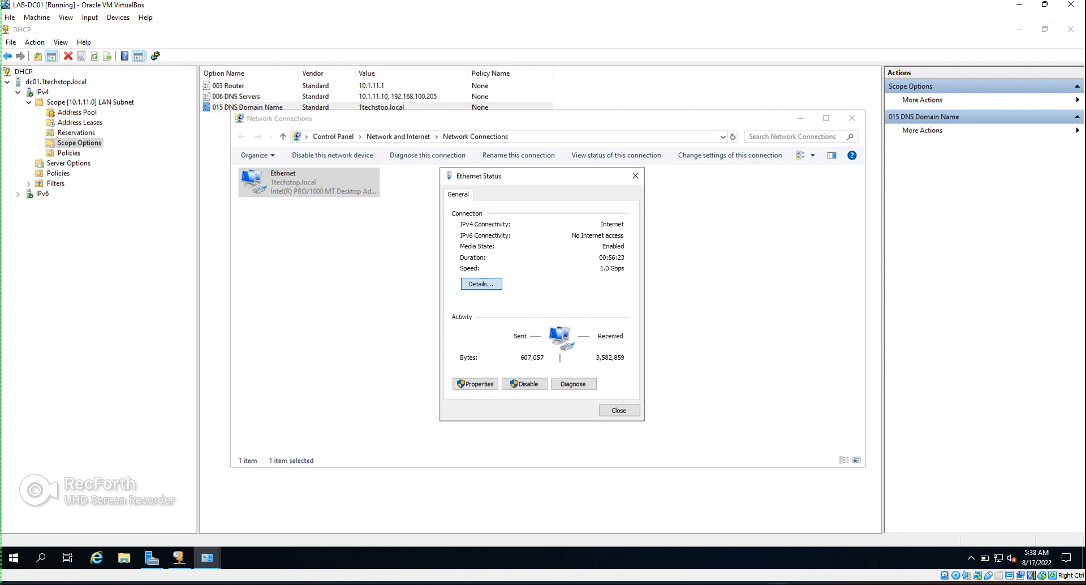
click(481, 284)
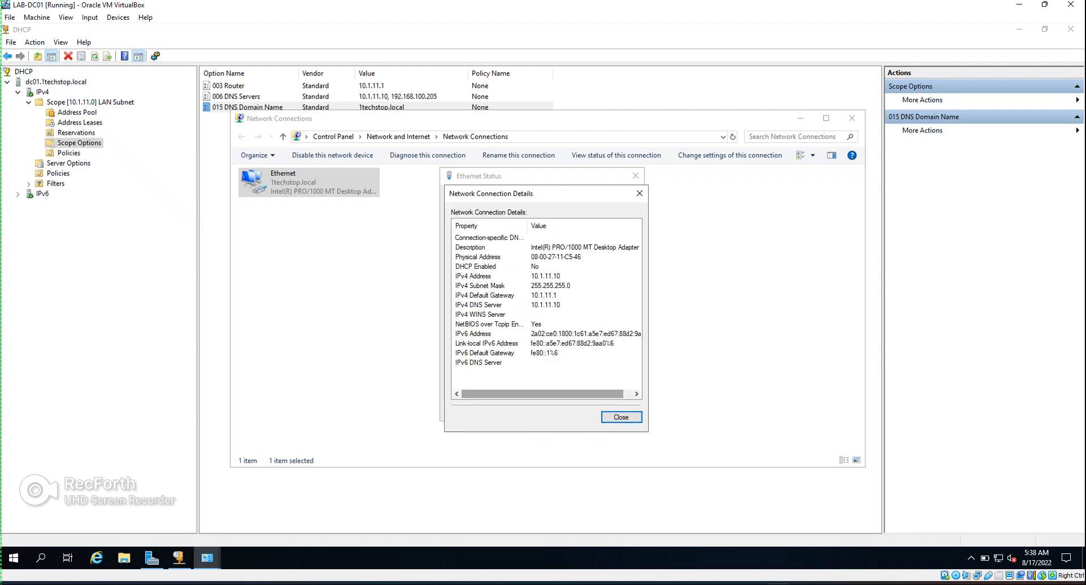
click(621, 418)
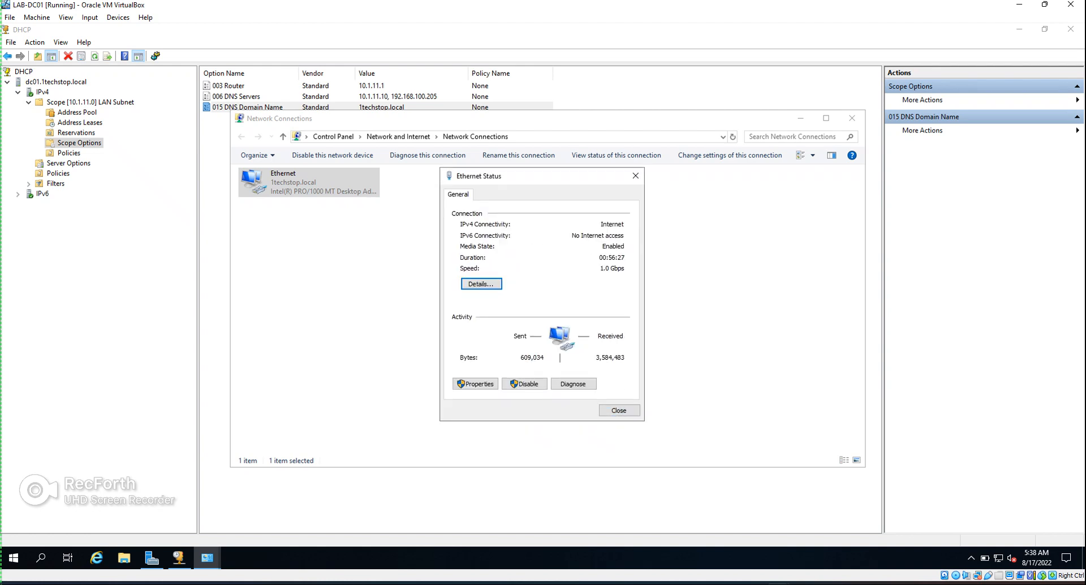
click(635, 176)
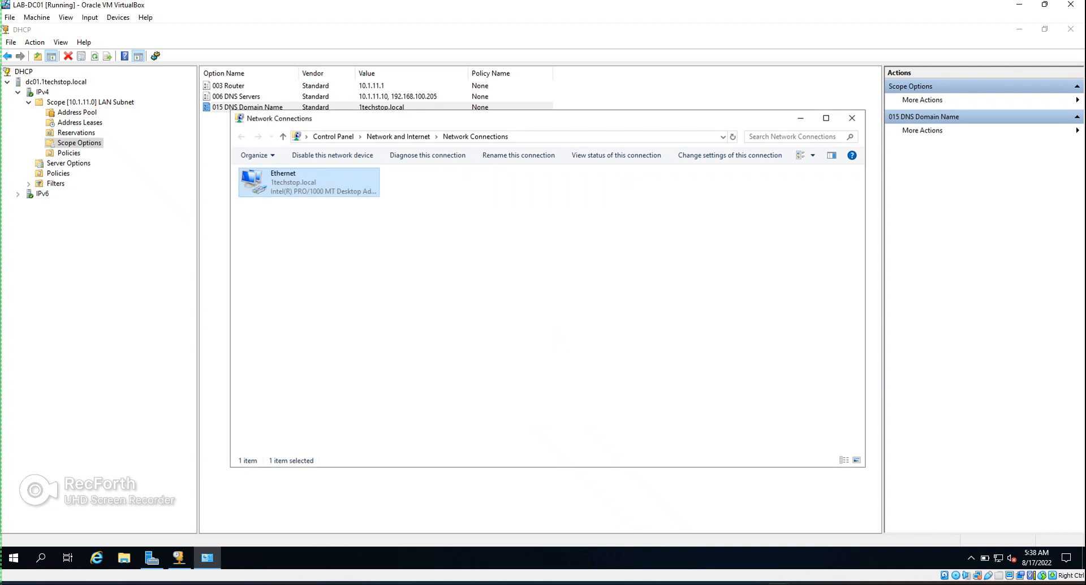
click(778, 583)
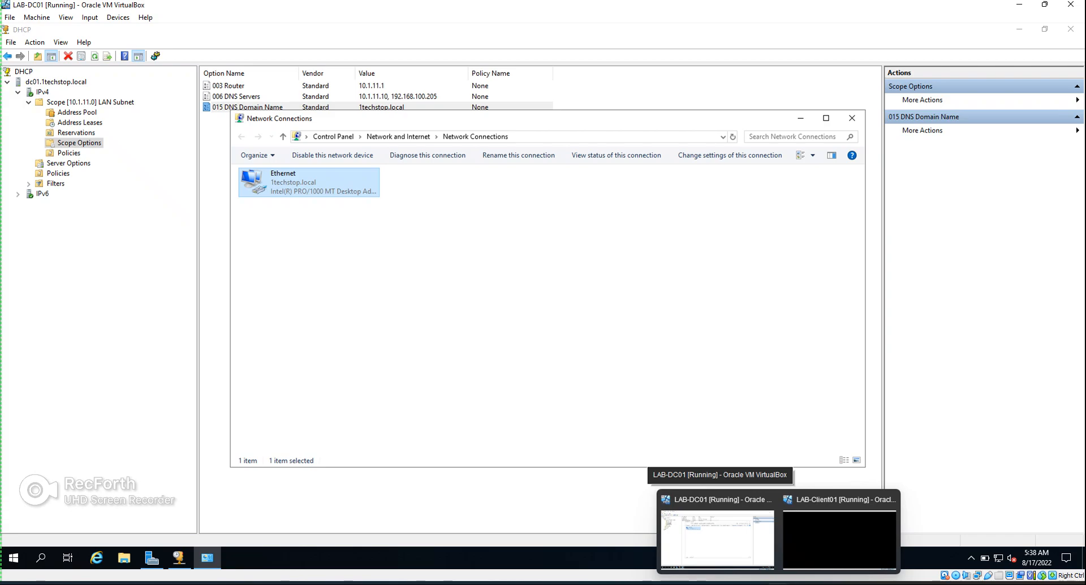
Switch to the LAB-Client01 VM and sign in with the account password
click(839, 538)
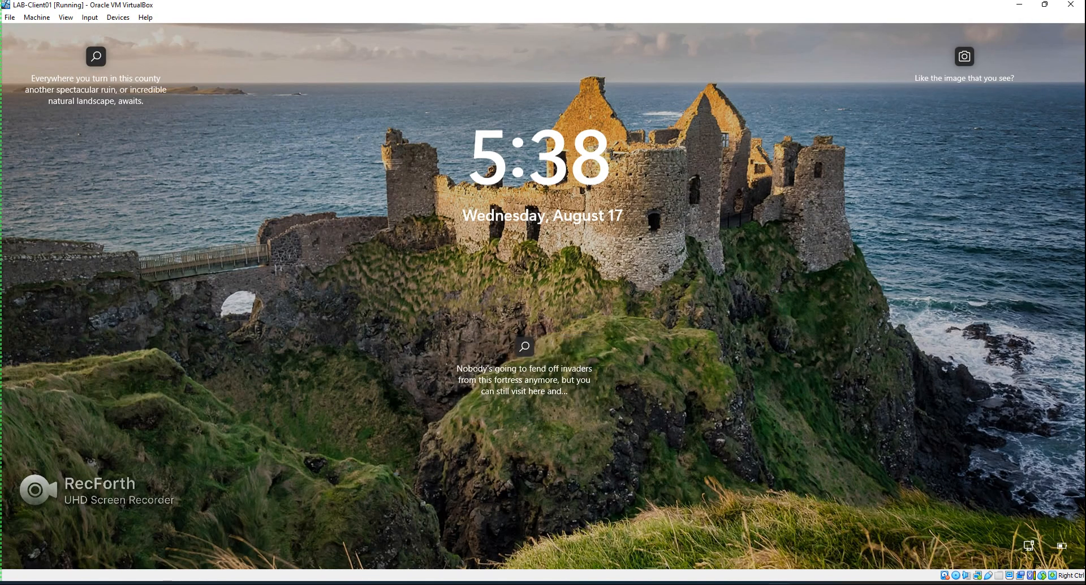
key(Return)
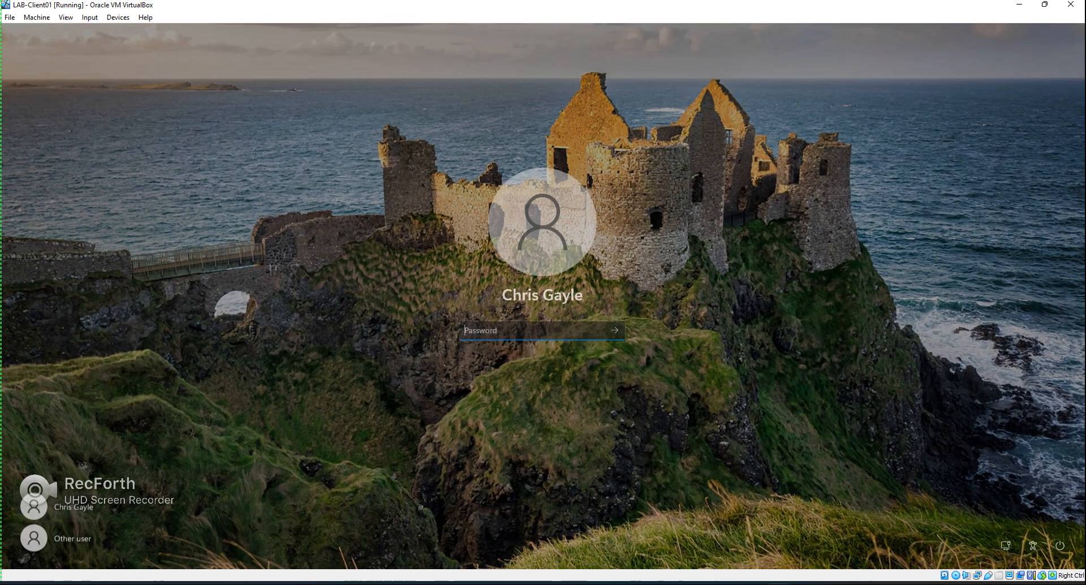
text(•••••)
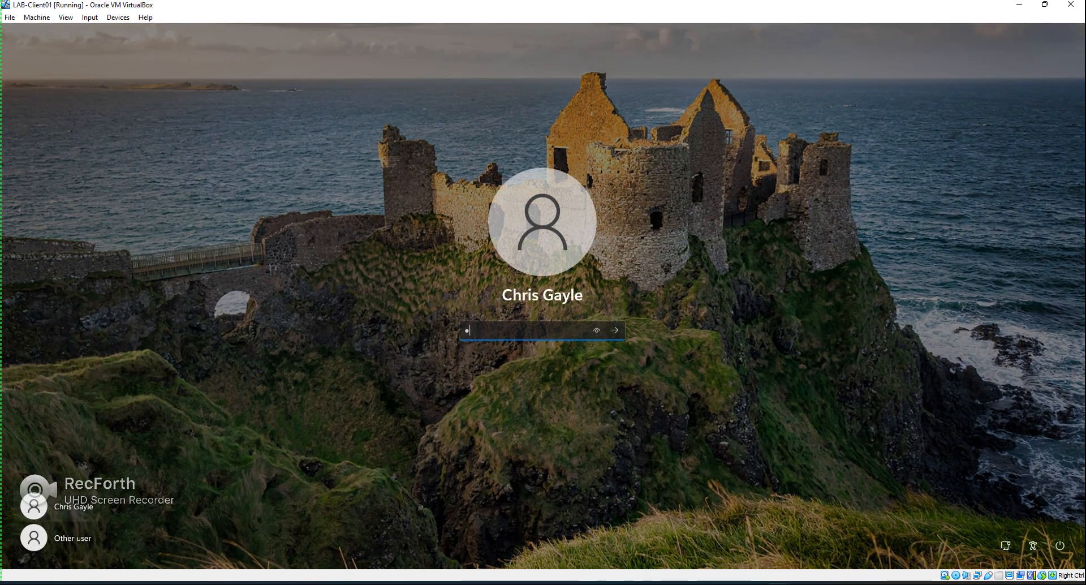
text(••••)
key(Return)
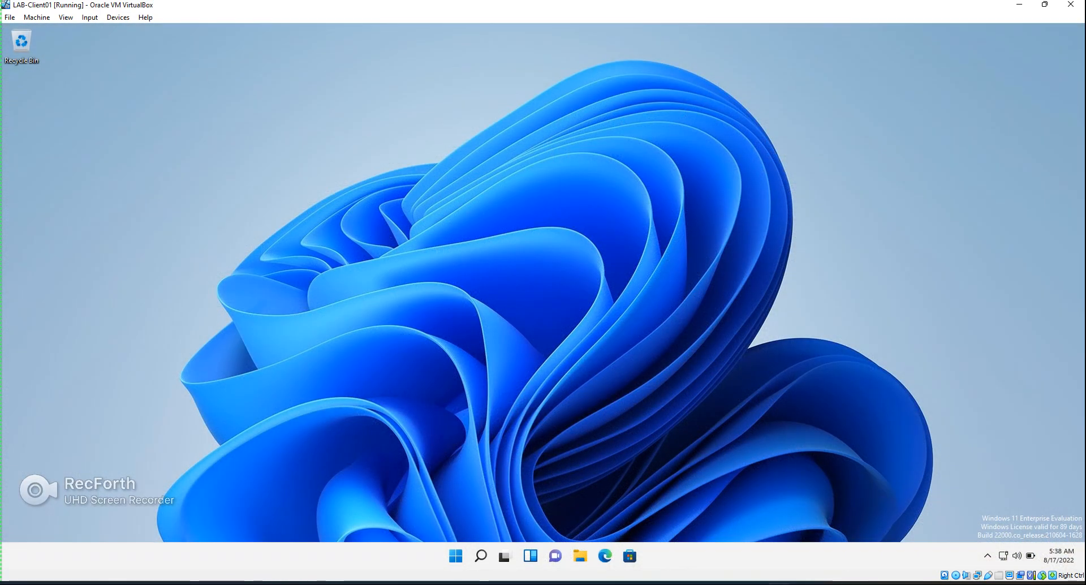
Open Network Connections by running ncpa.cpl from the Run tool
click(481, 556)
text(run)
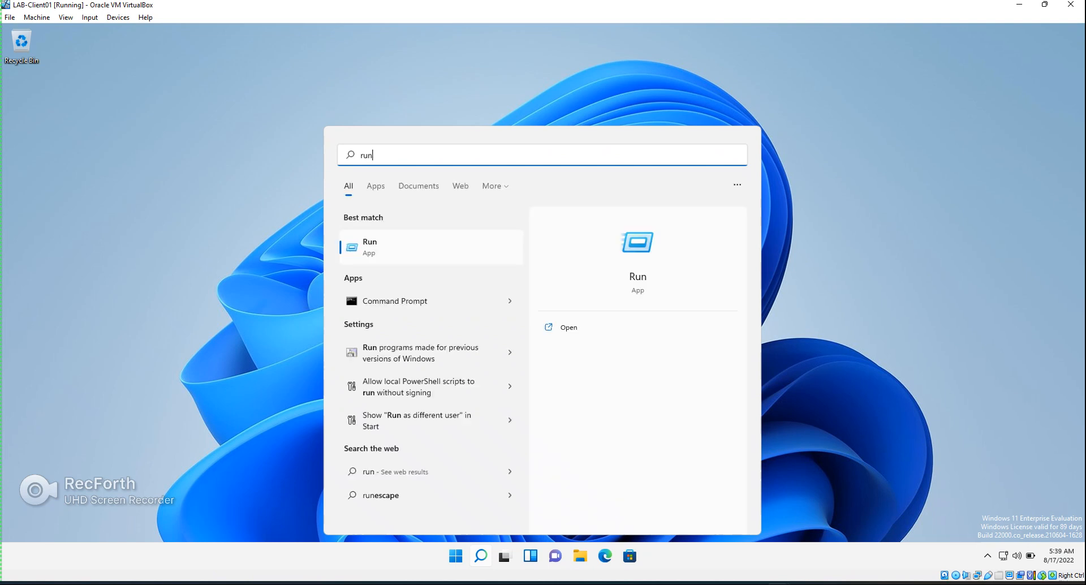
key(Return)
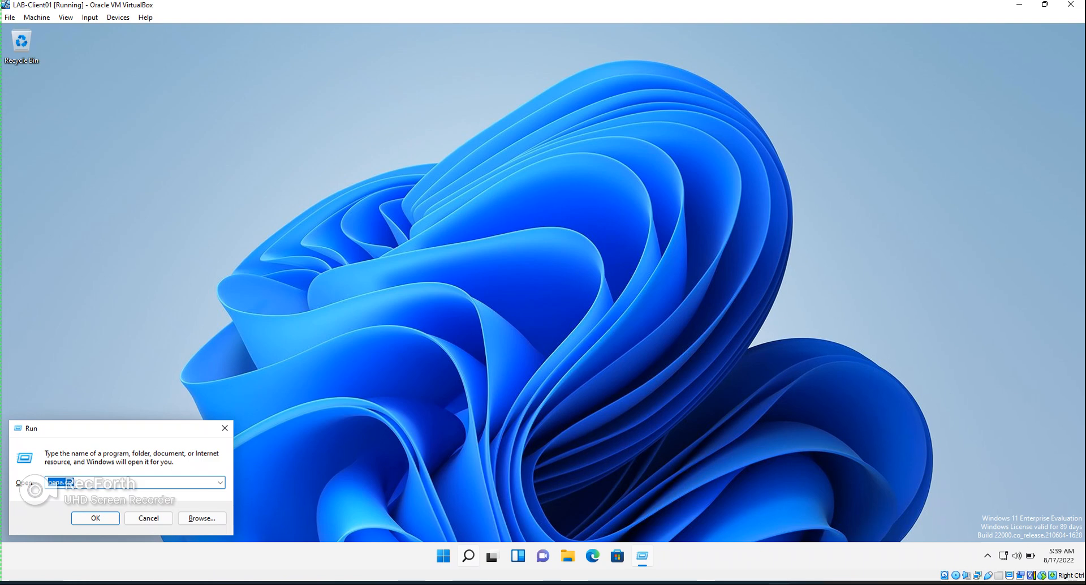
key(Return)
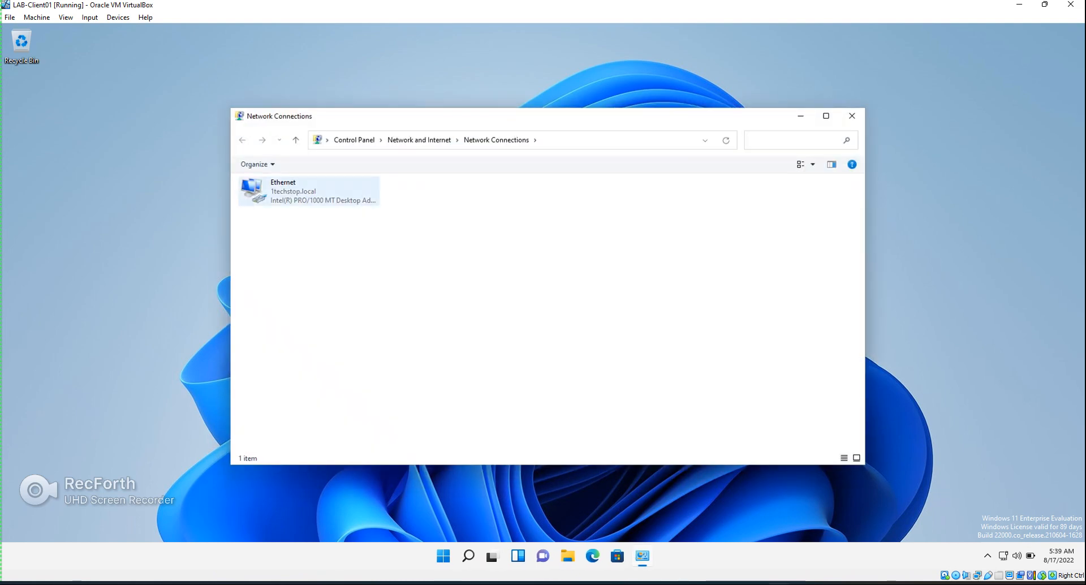
Open the client's Ethernet adapter properties, entering the administrator username and password
click(309, 191)
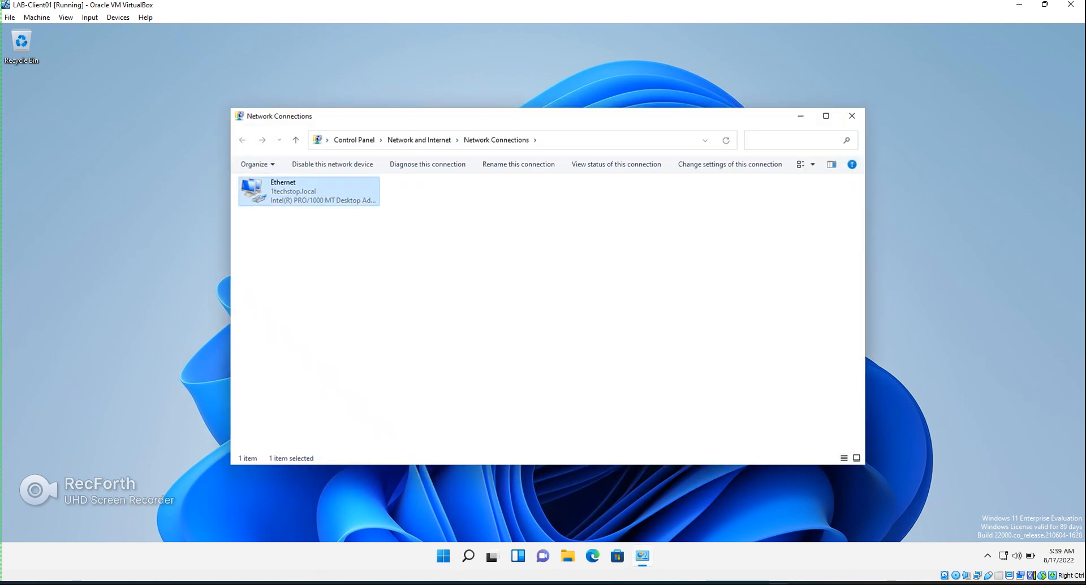
right_click(292, 196)
click(327, 303)
text(administratio)
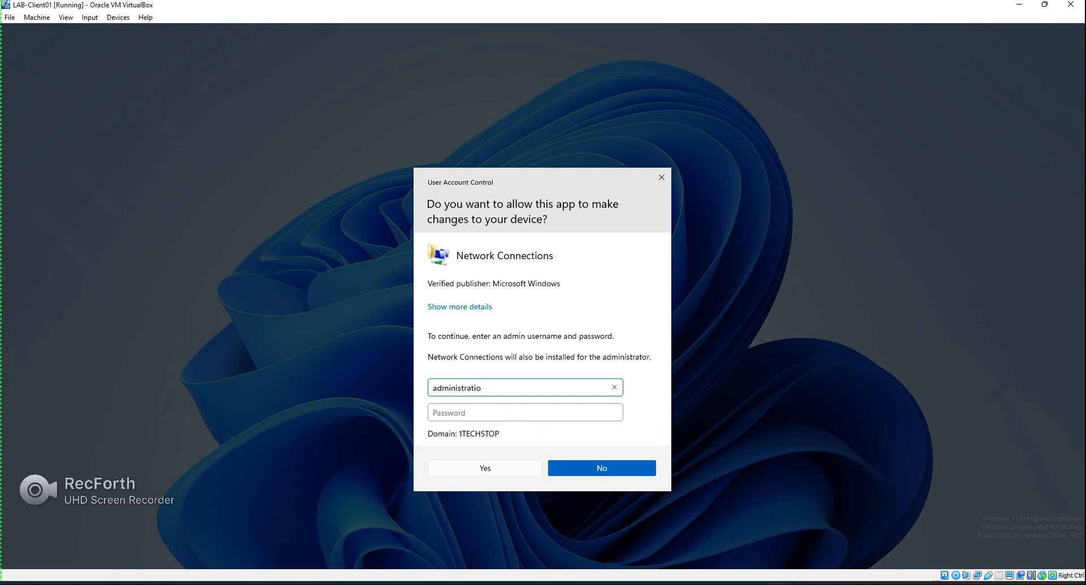
key(BackSpace)
key(BackSpace)
text(or)
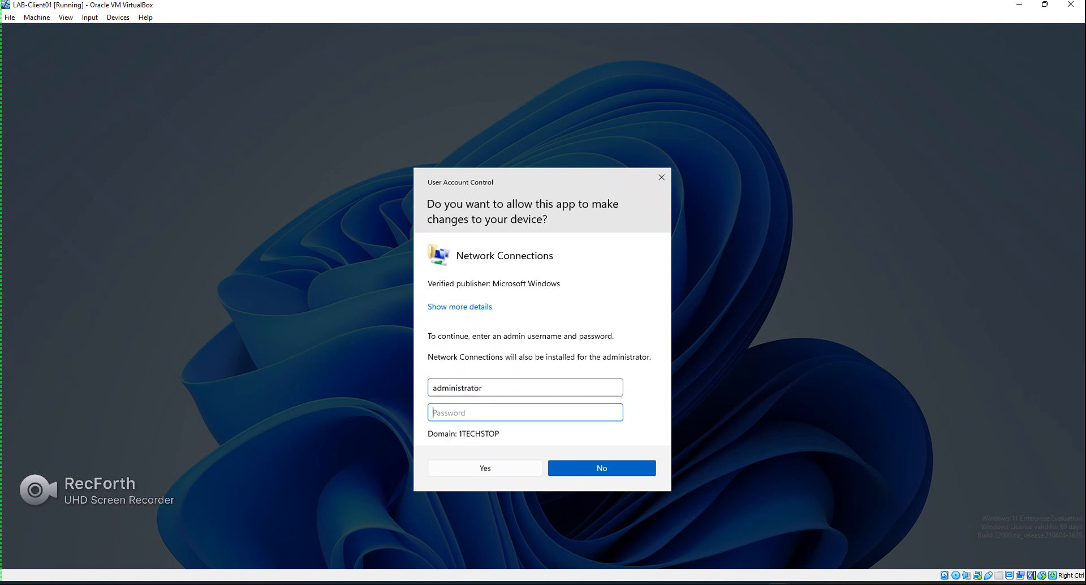
text(•••••••••)
key(Return)
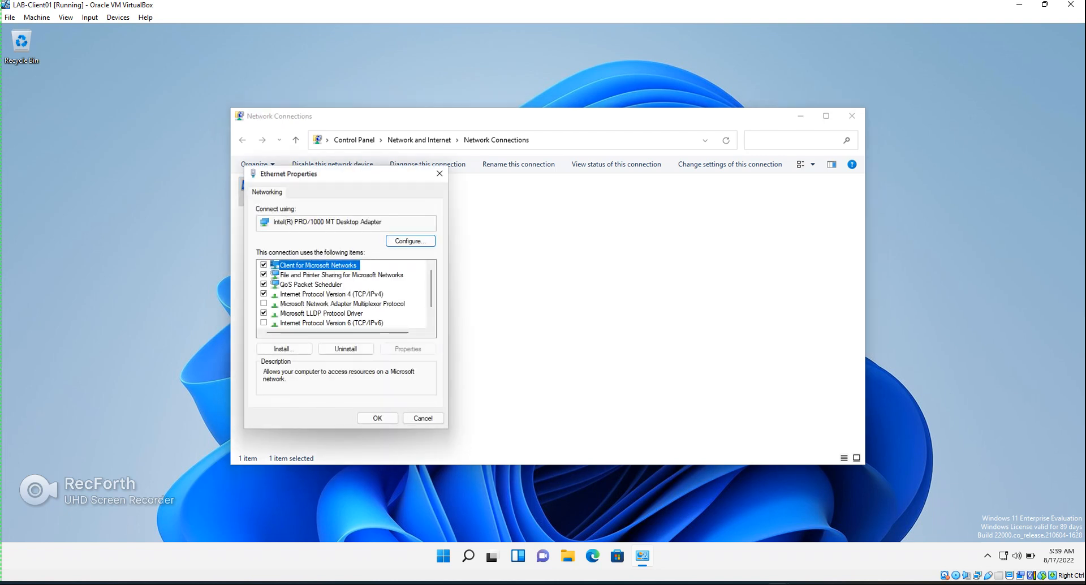
Set IPv4 to obtain both the IP address and DNS server automatically, then apply
double_click(332, 294)
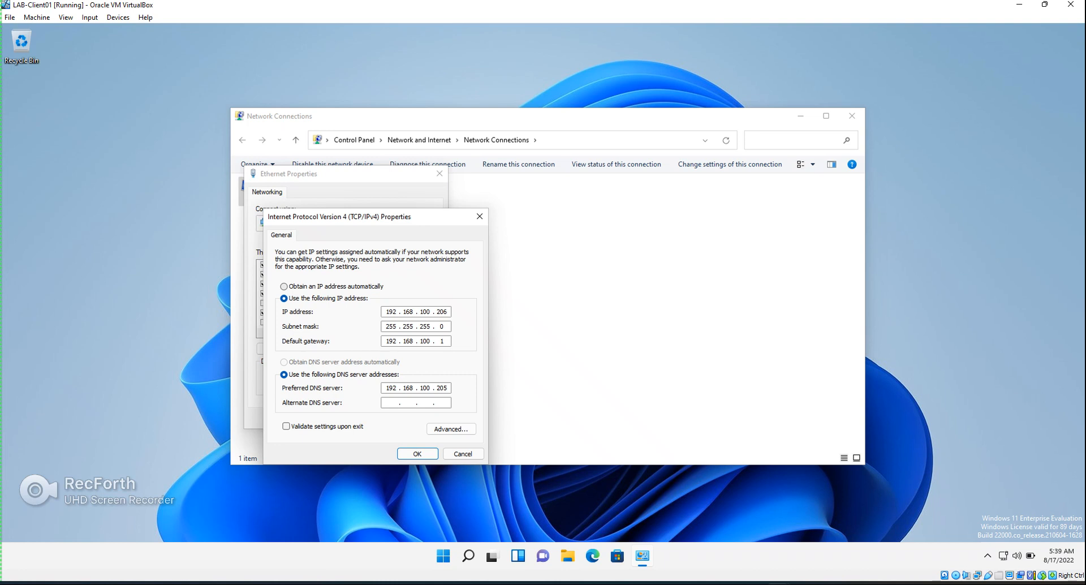
click(284, 287)
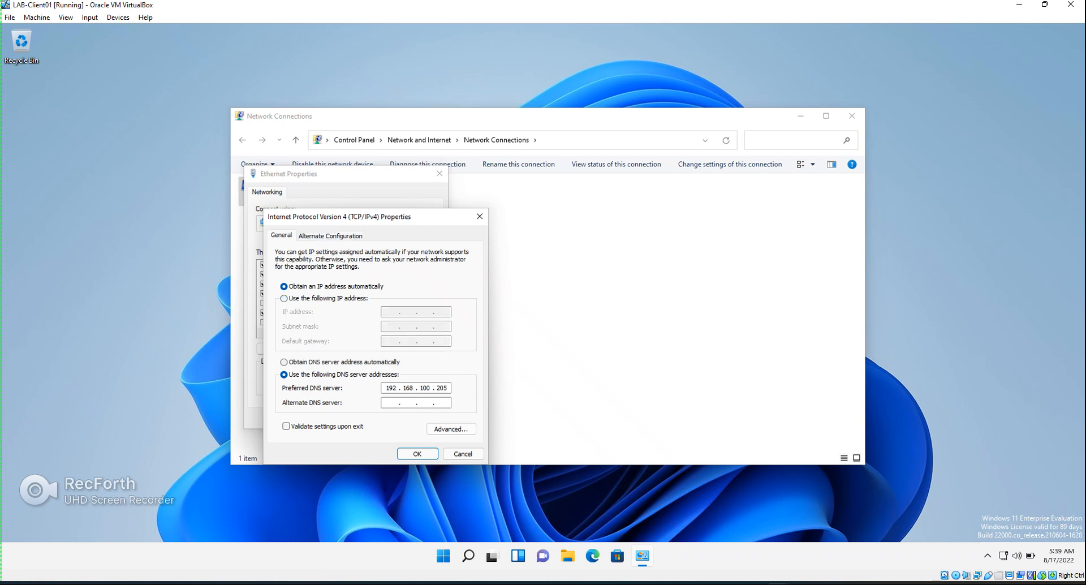
click(284, 362)
click(417, 453)
click(377, 418)
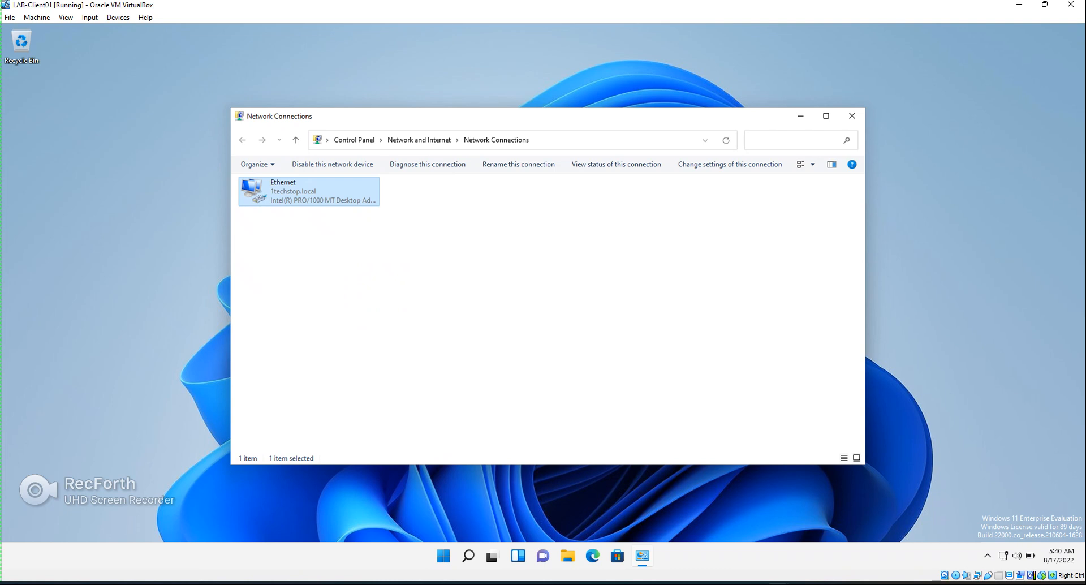
Refresh Network Connections and view Ethernet details showing DHCP lease 10.1.11.100 from 10.1.11.10
right_click(317, 298)
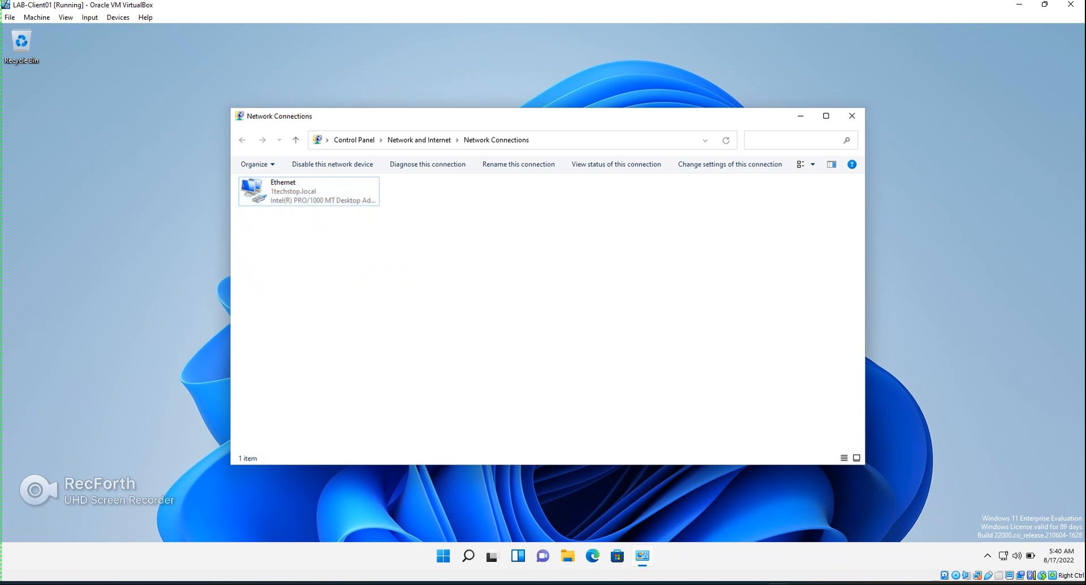
click(348, 344)
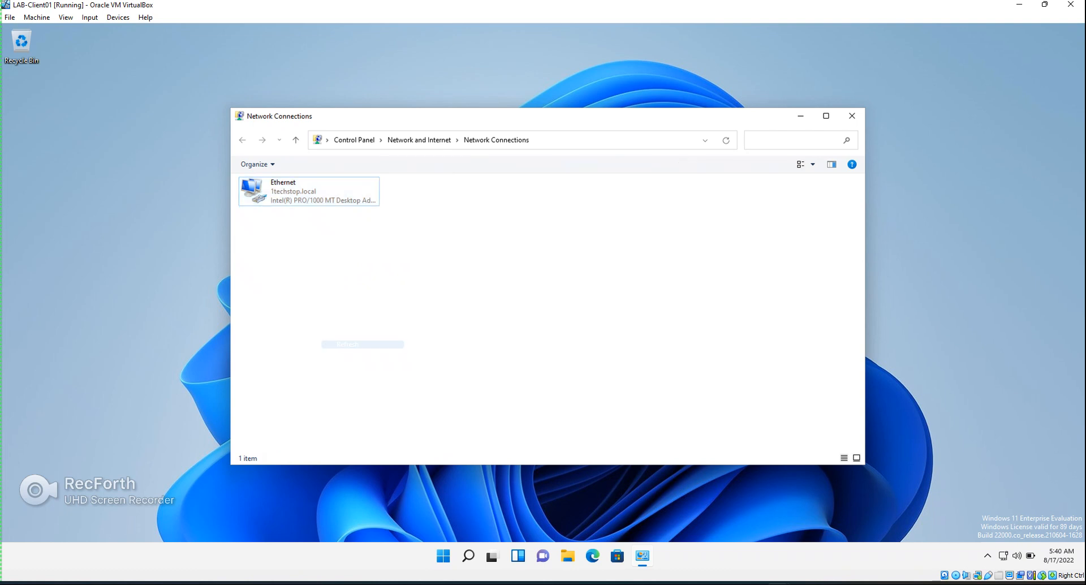
click(726, 140)
click(726, 140)
right_click(312, 194)
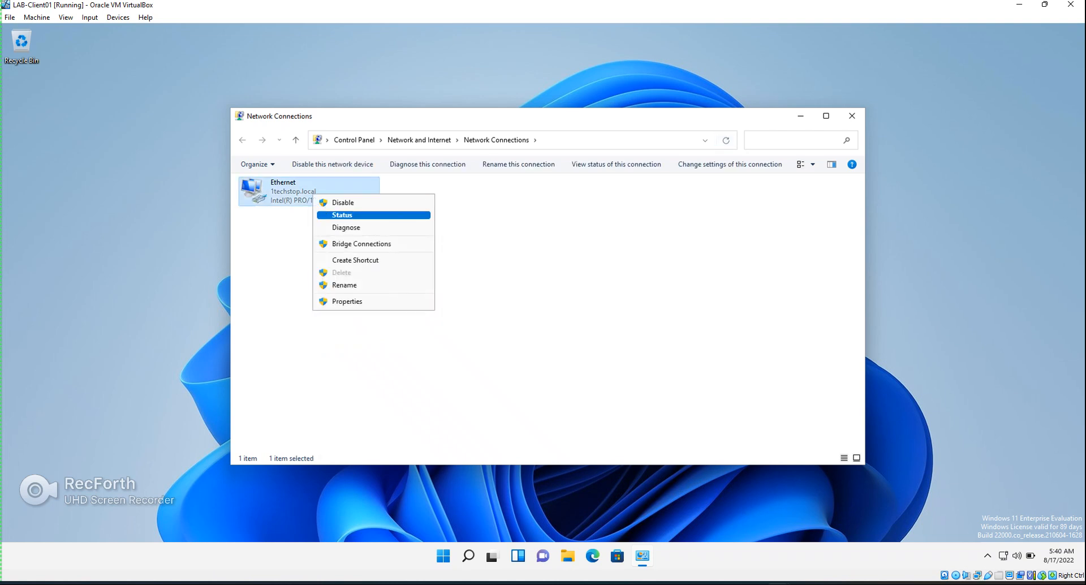
key(Return)
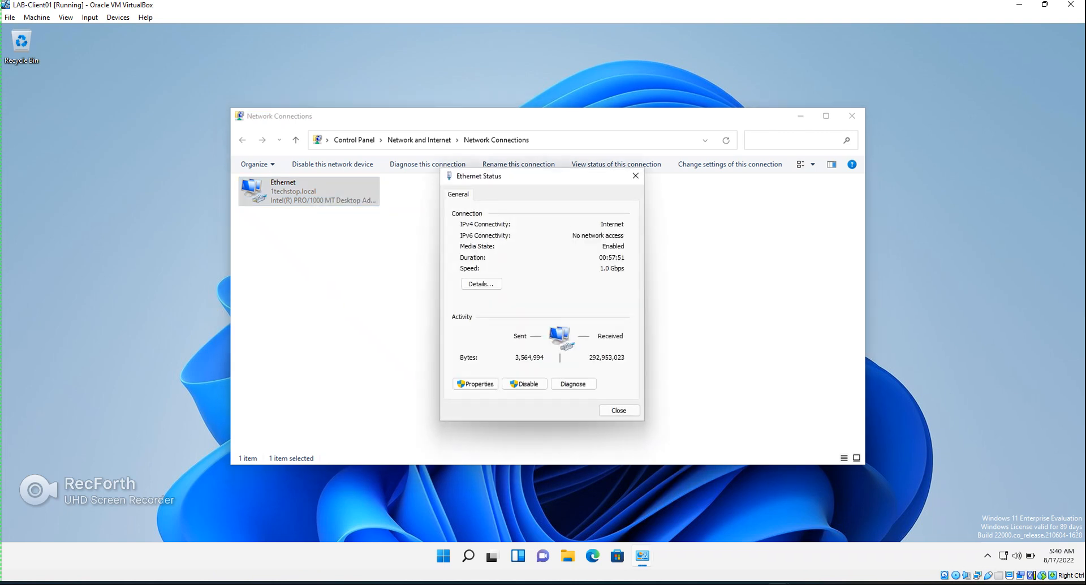
key(Return)
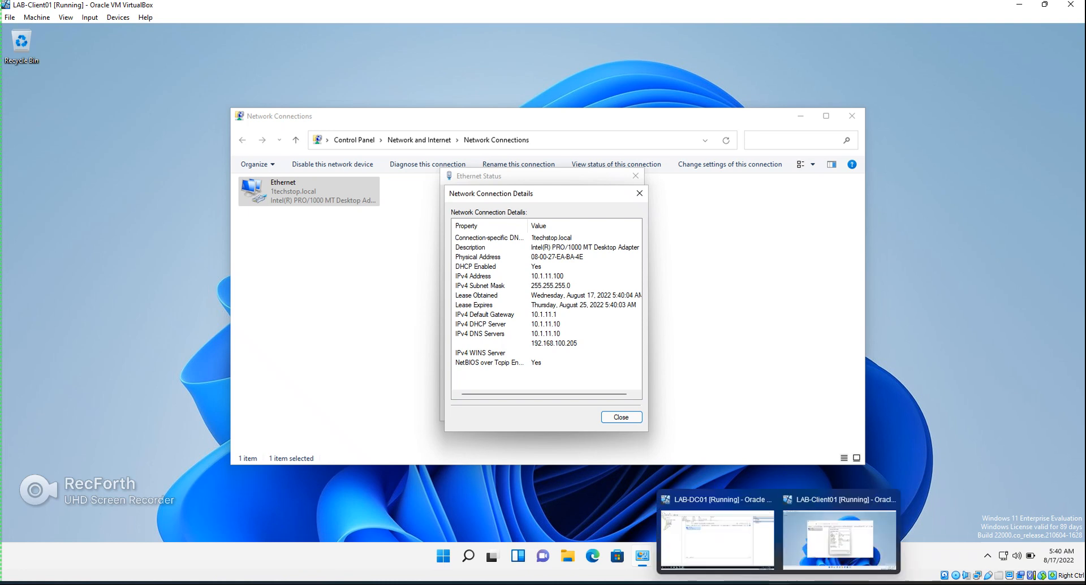
On LAB-DC01, refresh the scope's Address Leases to list 10.1.11.100 leased to LAB-Client01
click(718, 537)
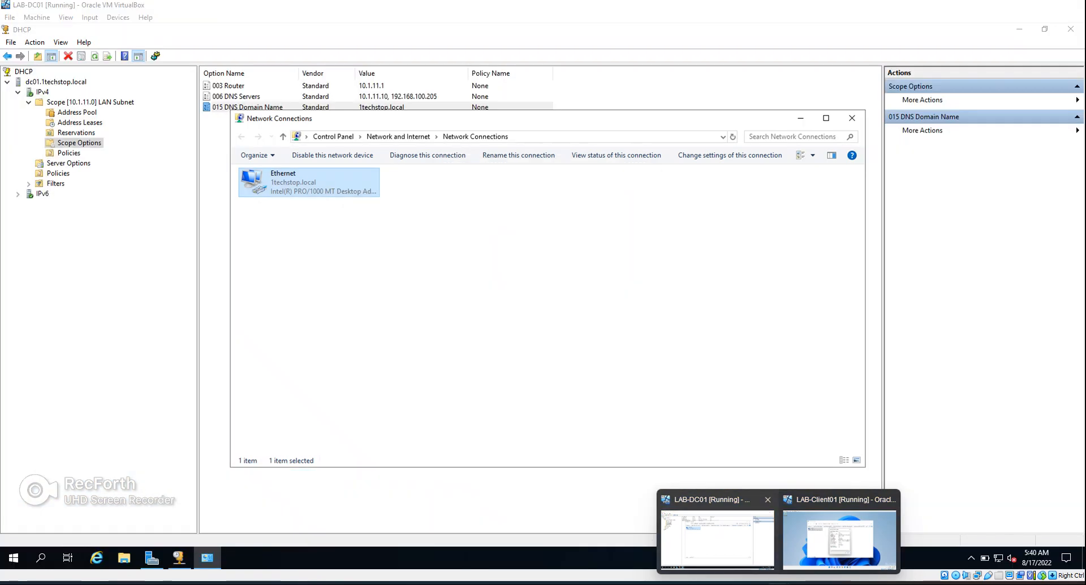
click(79, 143)
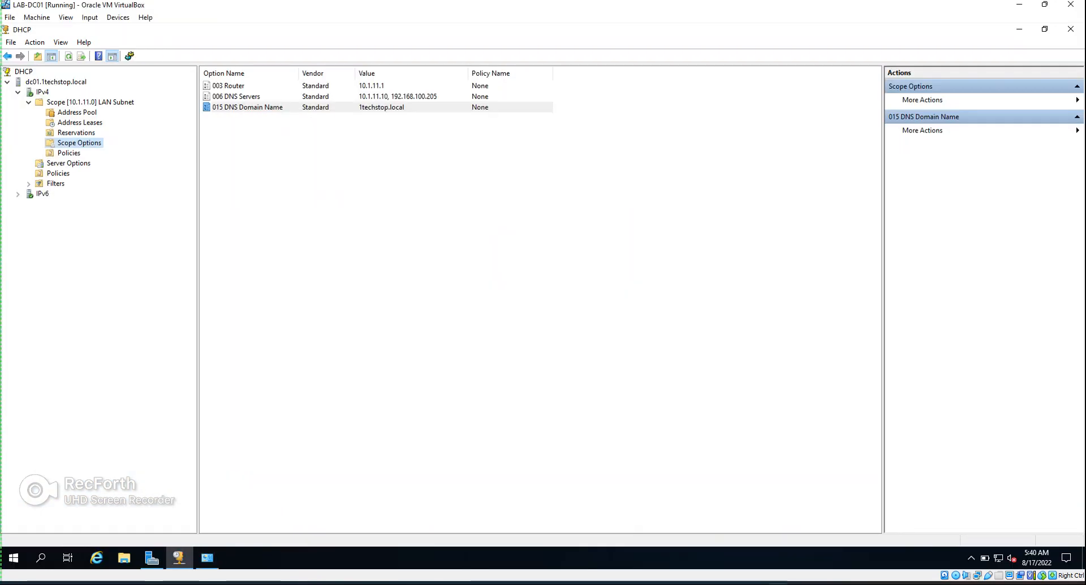
click(79, 123)
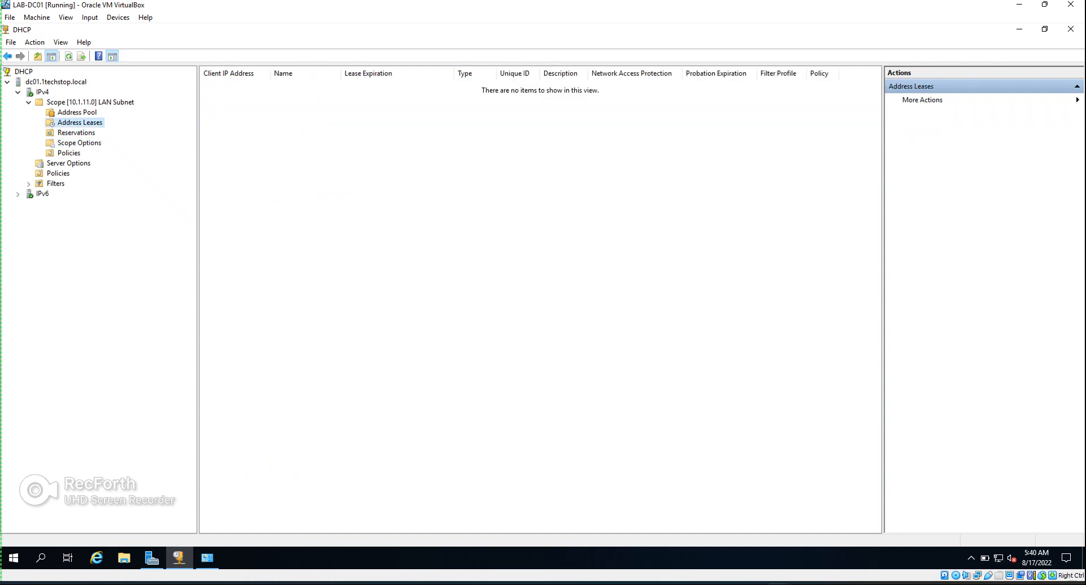
right_click(304, 187)
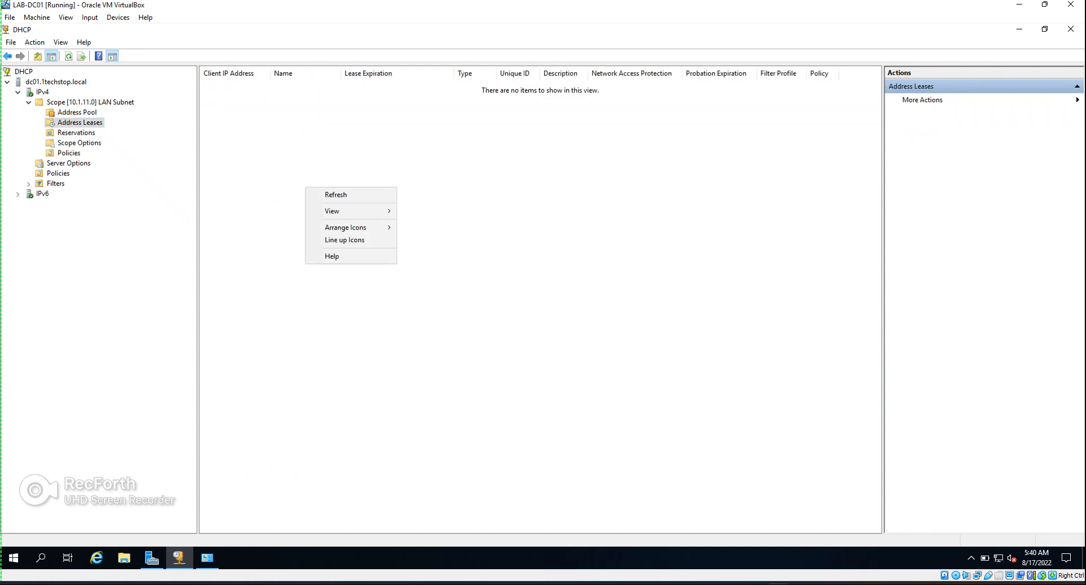
click(325, 195)
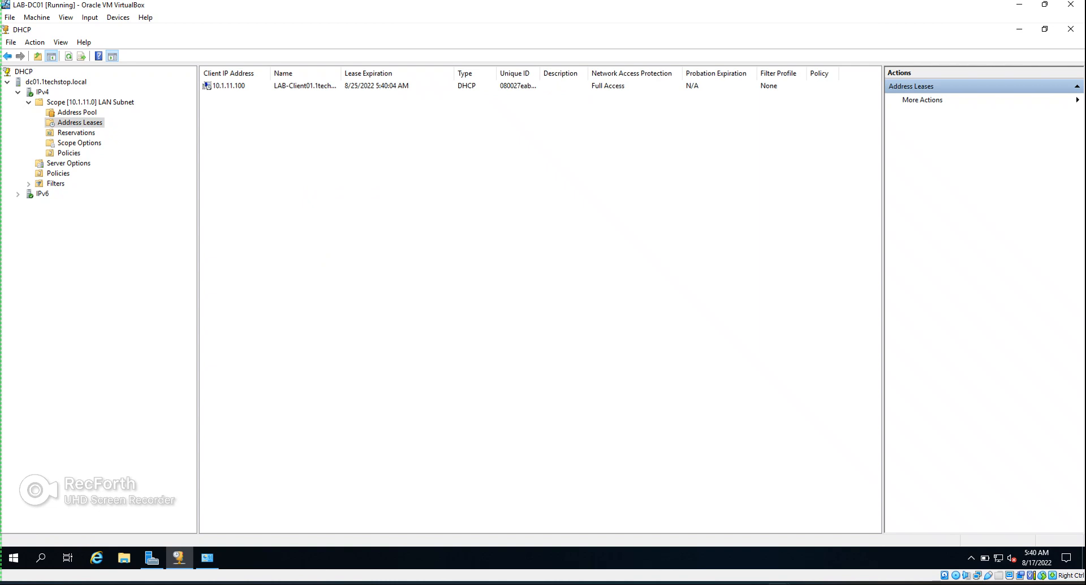
click(207, 86)
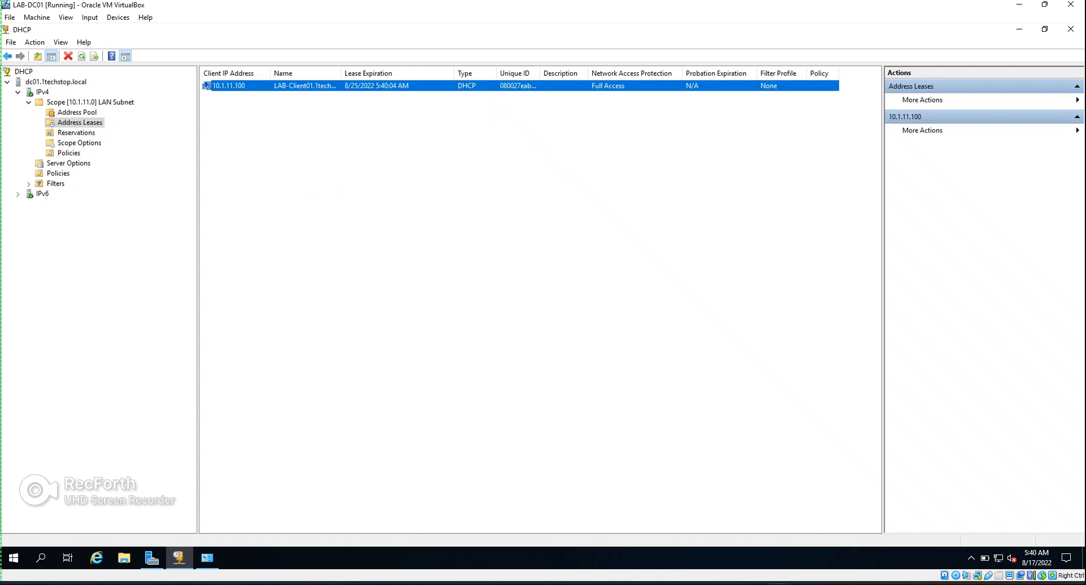